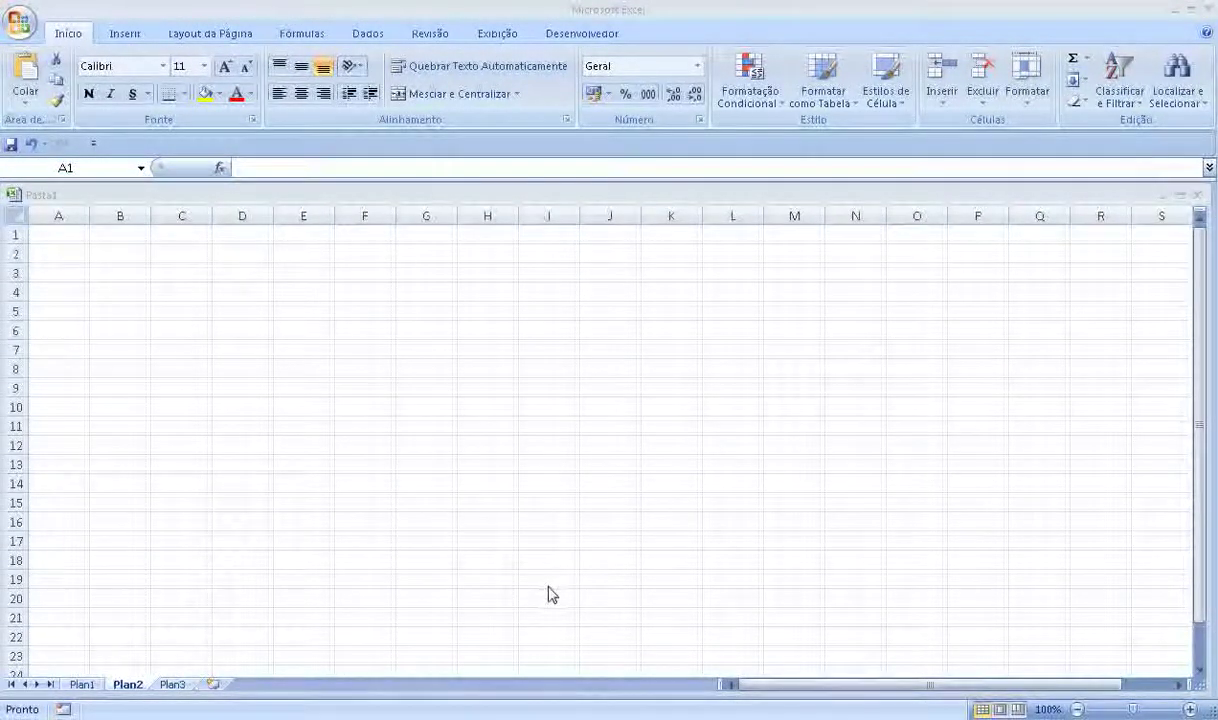
Step: Enter 'curso de excel', 'função subtotal' and 'copiar células visíveis' down cells A1 to A3
{"action": "left_click", "coordinate": [71, 233]}
{"action": "type", "text": "curs"}
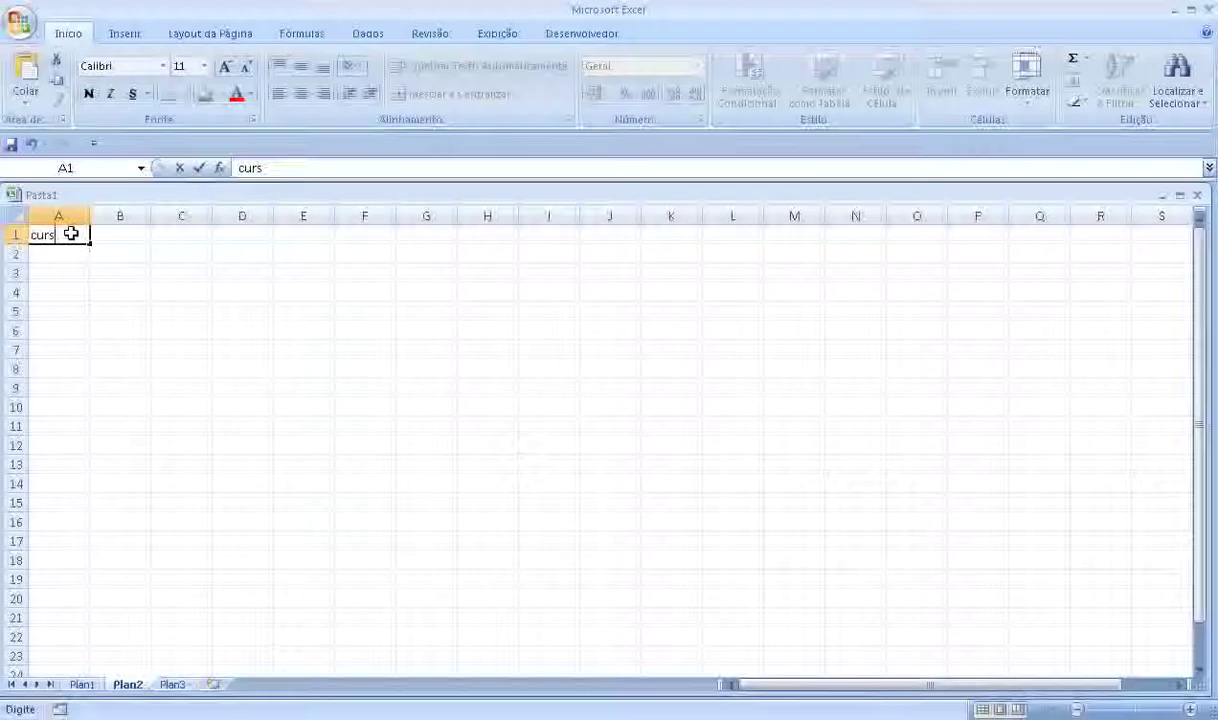
{"action": "type", "text": "o de exce"}
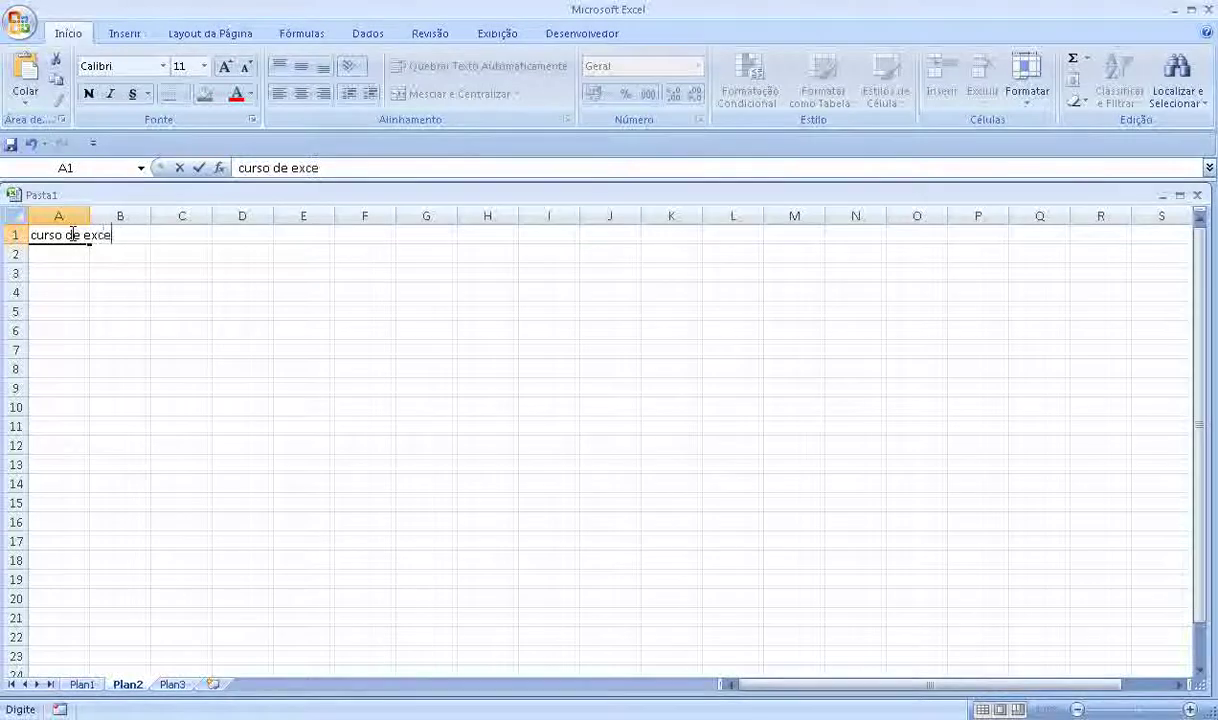
{"action": "type", "text": "l"}
{"action": "key", "text": "Return"}
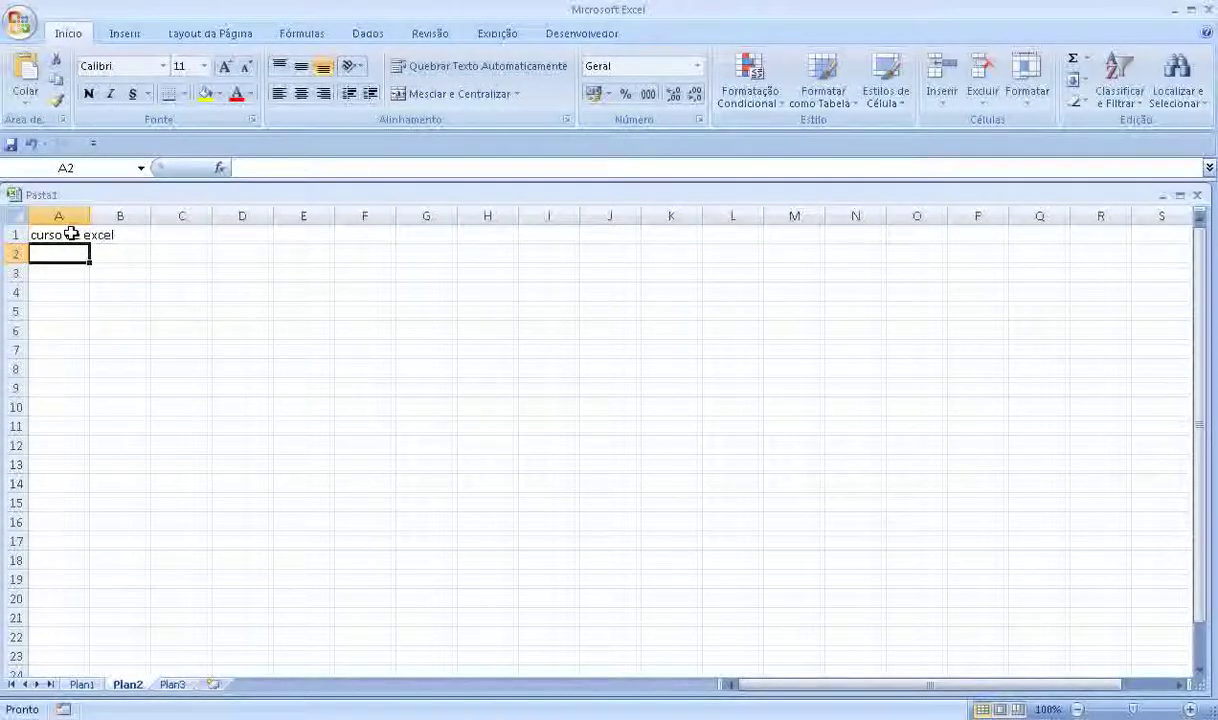
{"action": "type", "text": "fu"}
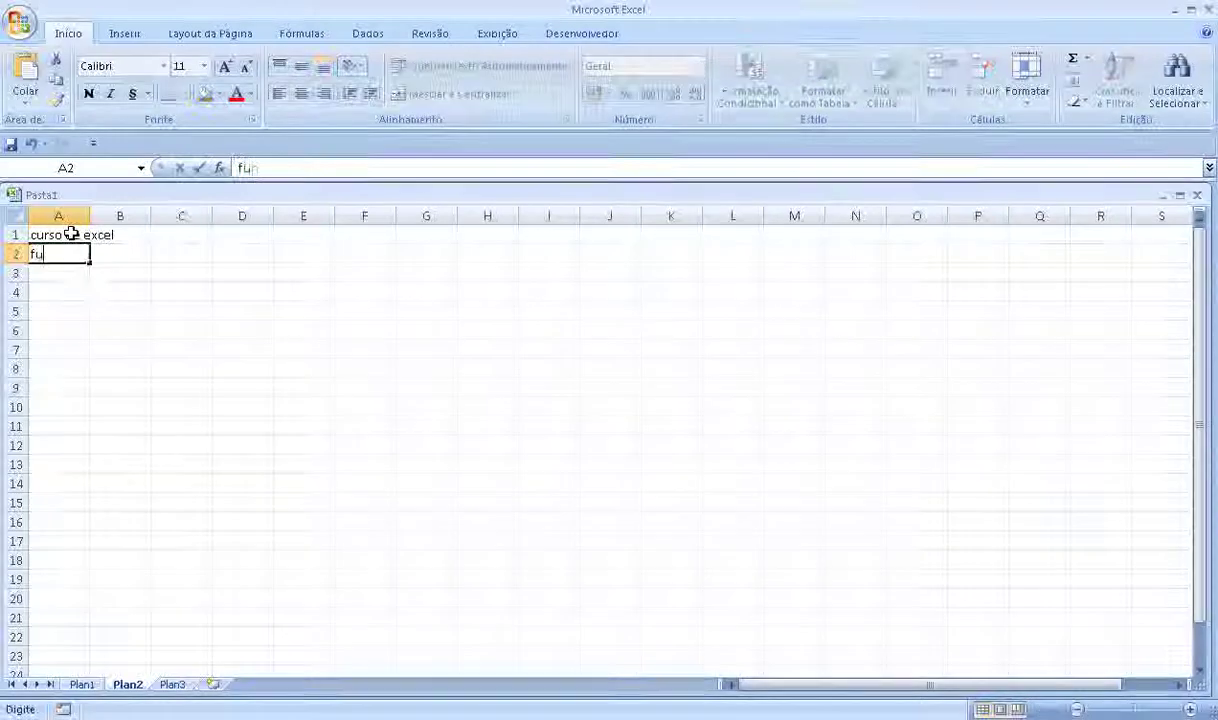
{"action": "type", "text": "nção s"}
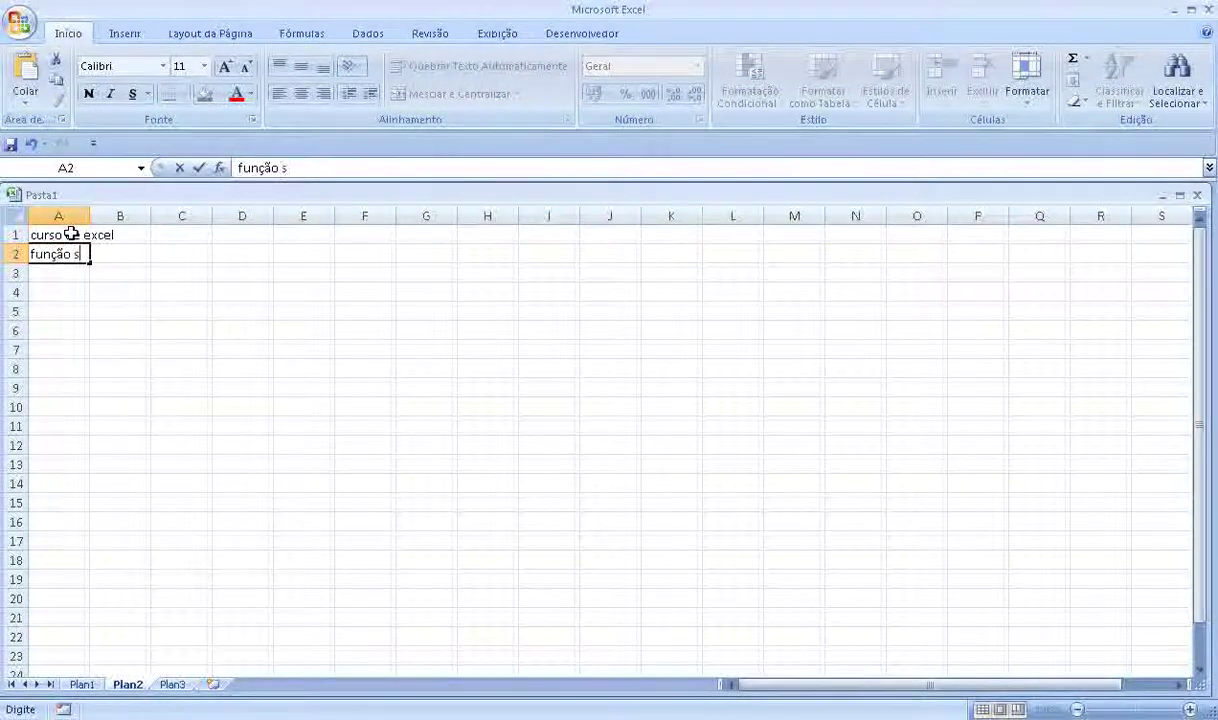
{"action": "type", "text": "ubtotal"}
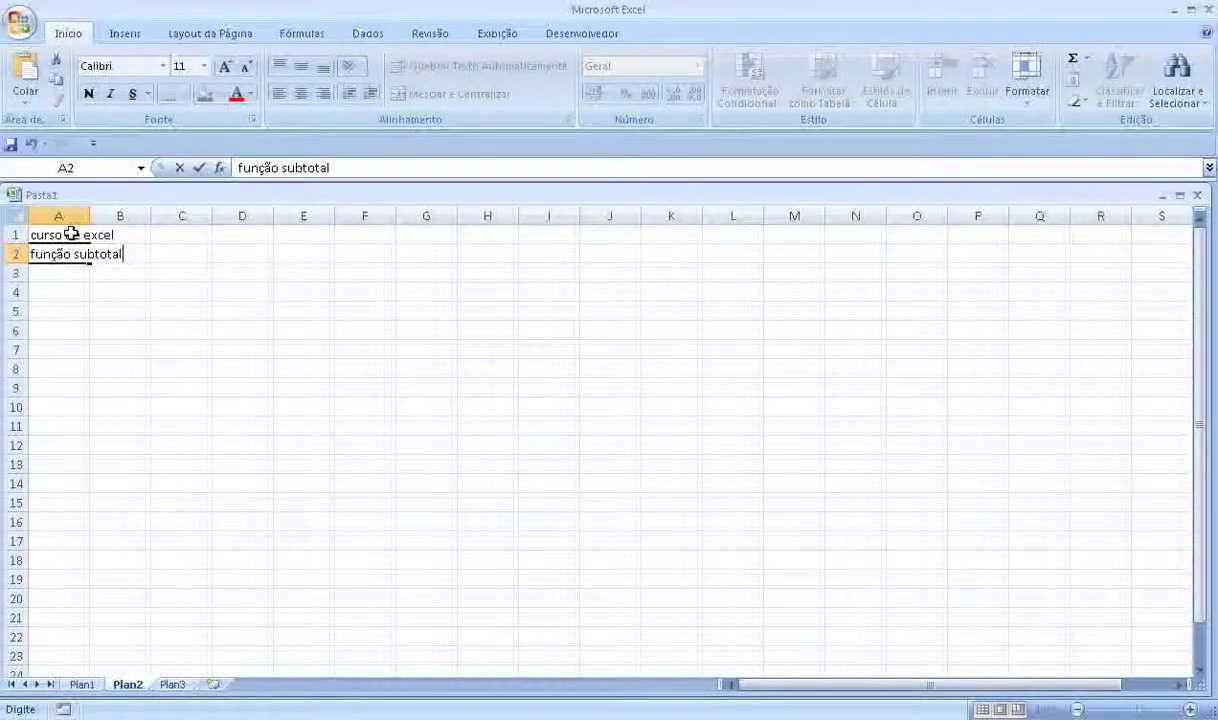
{"action": "key", "text": "Return"}
{"action": "type", "text": "copia"}
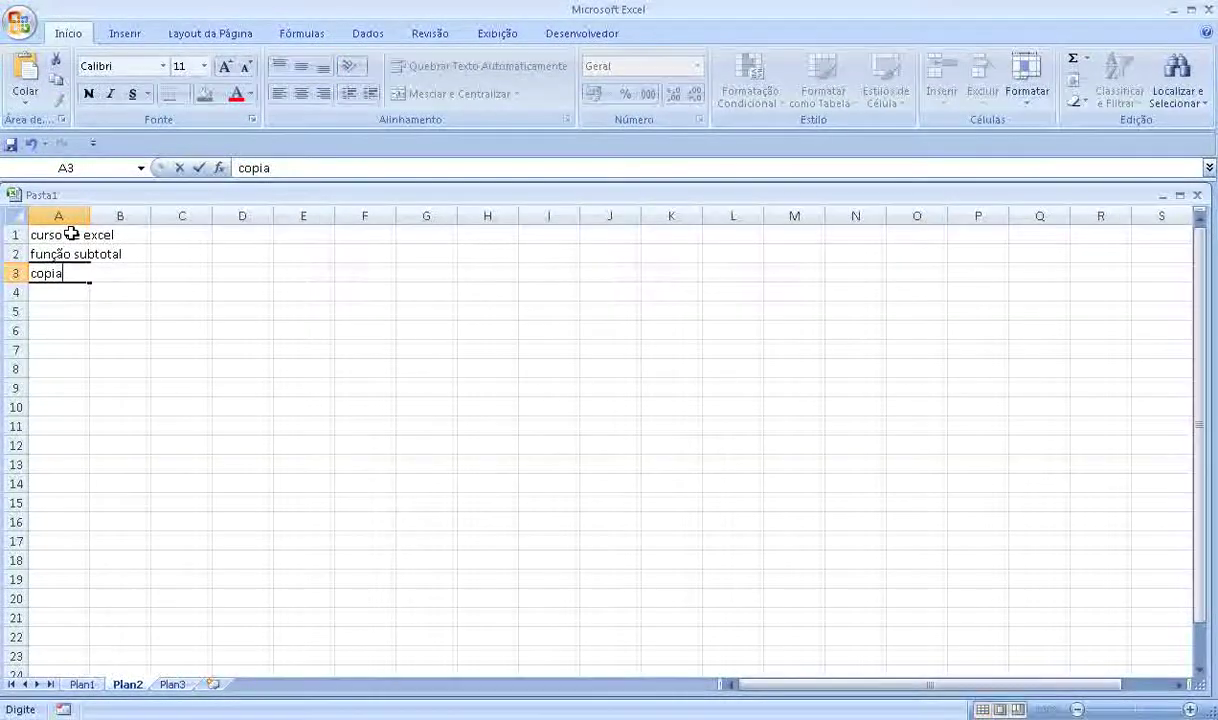
{"action": "type", "text": "r célul"}
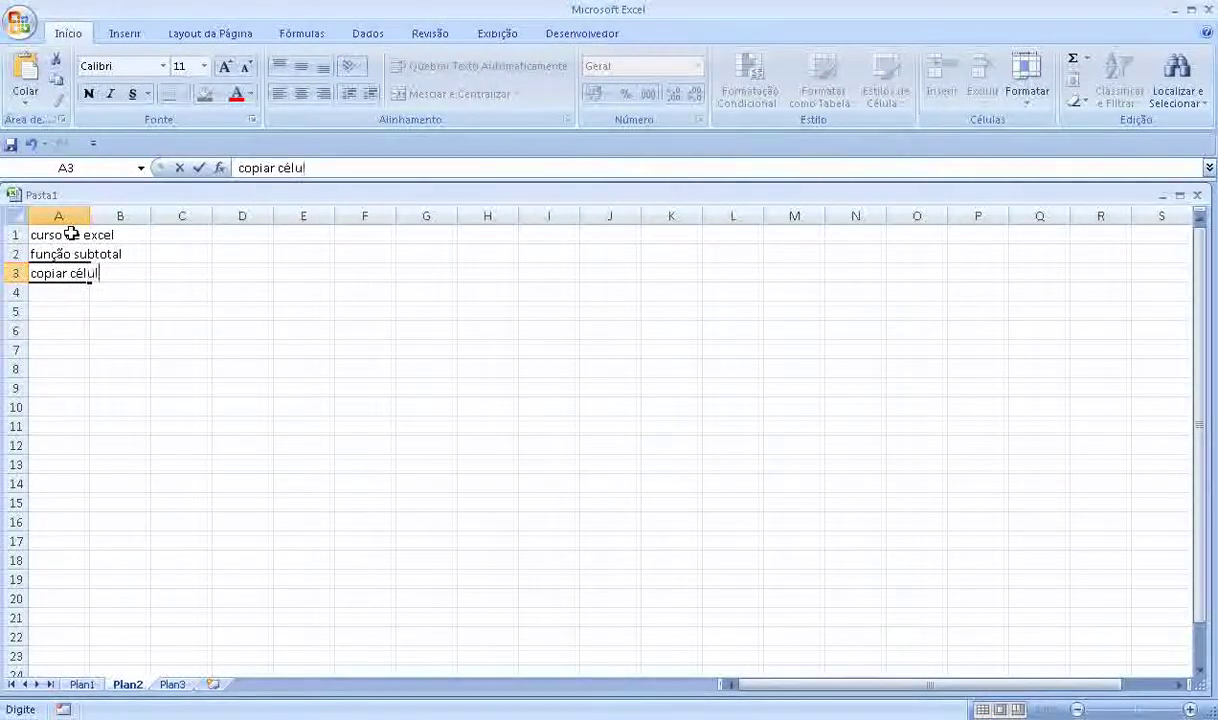
{"action": "type", "text": "as vis"}
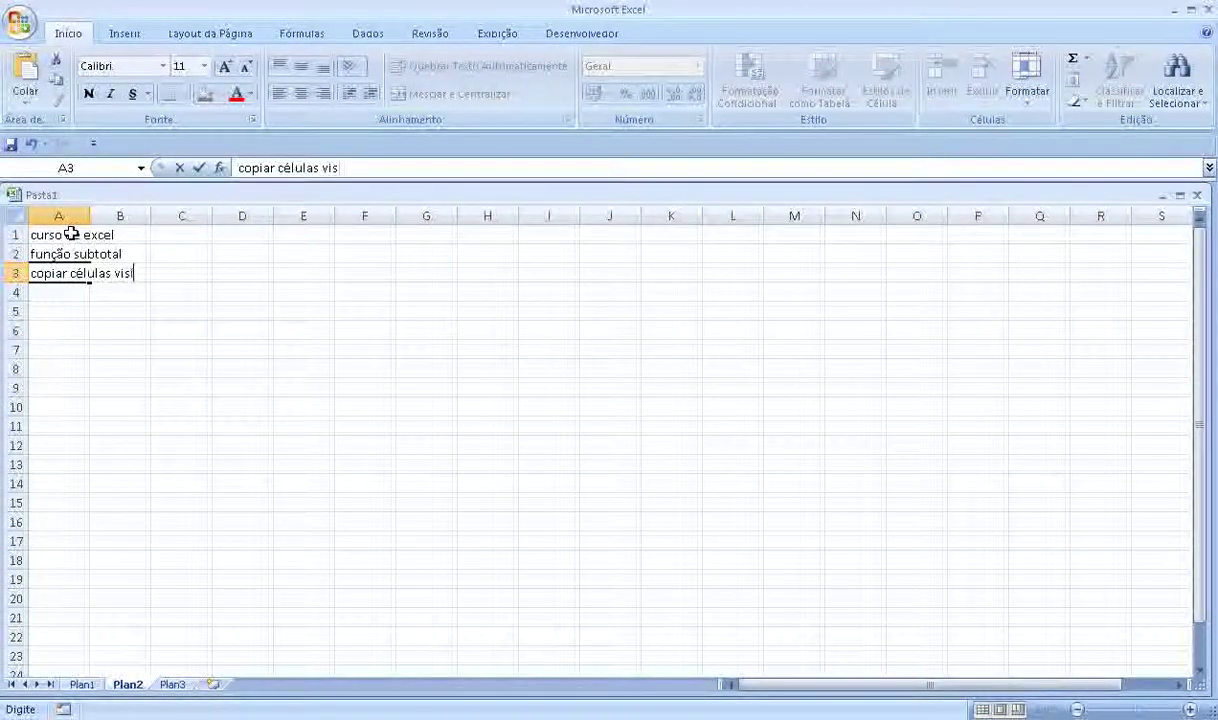
{"action": "type", "text": "íveis"}
{"action": "key", "text": "Return"}
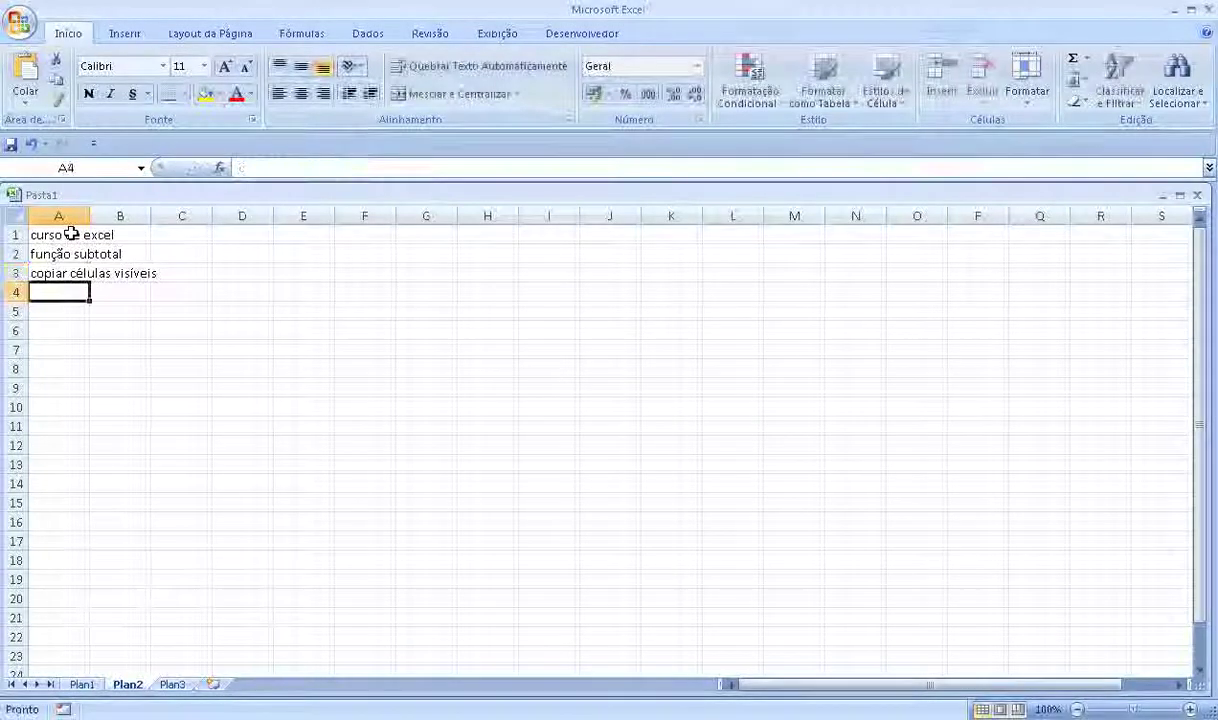
Step: Make title rows 1–3 bold and enlarge their font to 14 pt
{"action": "left_click_drag", "start_coordinate": [18, 235], "coordinate": [20, 272]}
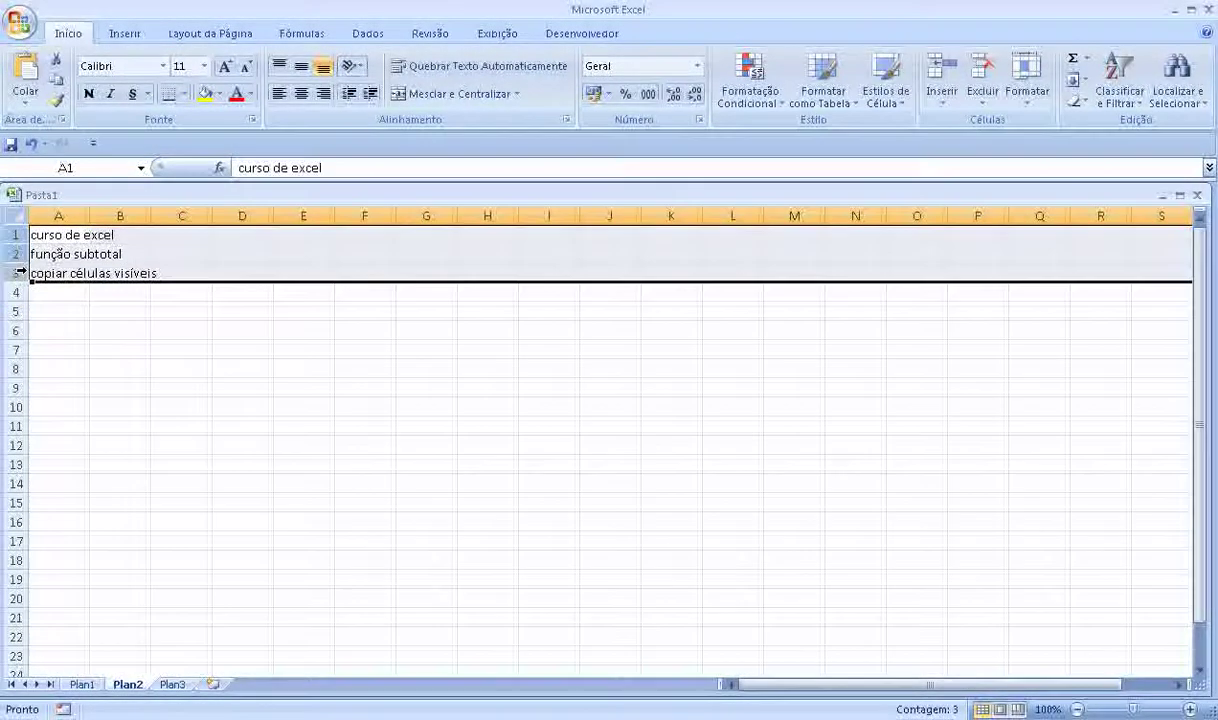
{"action": "left_click", "coordinate": [89, 94]}
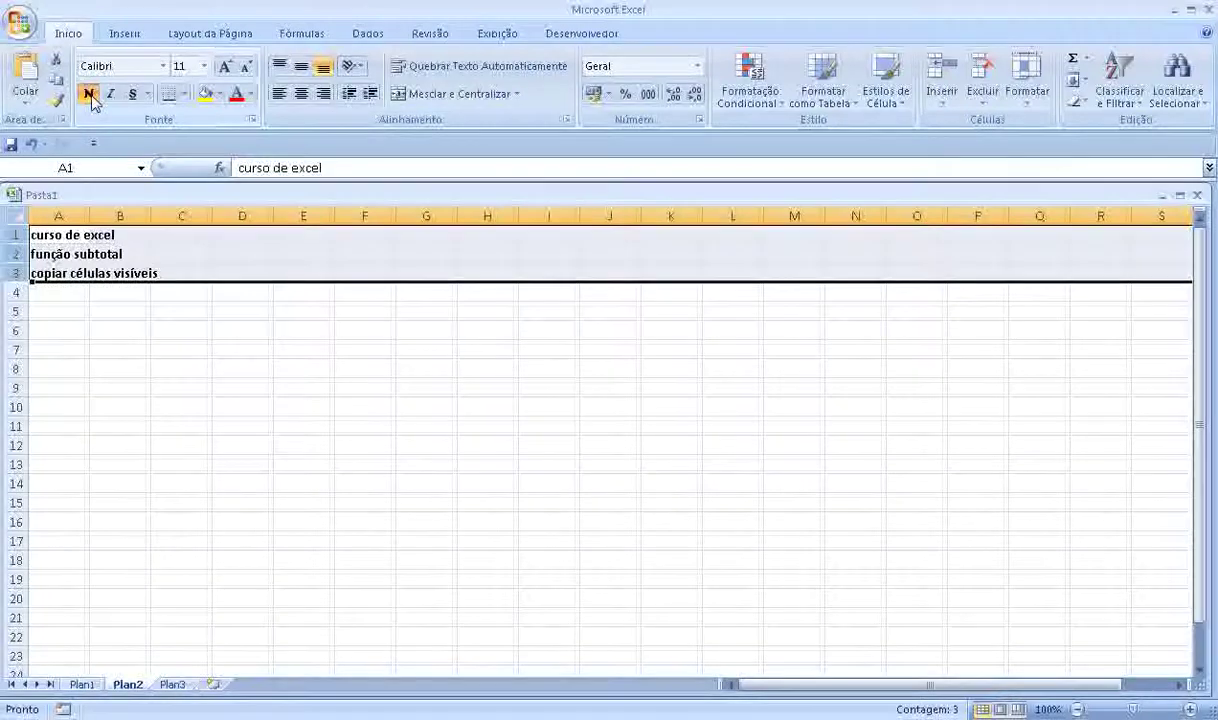
{"action": "left_click", "coordinate": [226, 67]}
{"action": "left_click", "coordinate": [226, 67]}
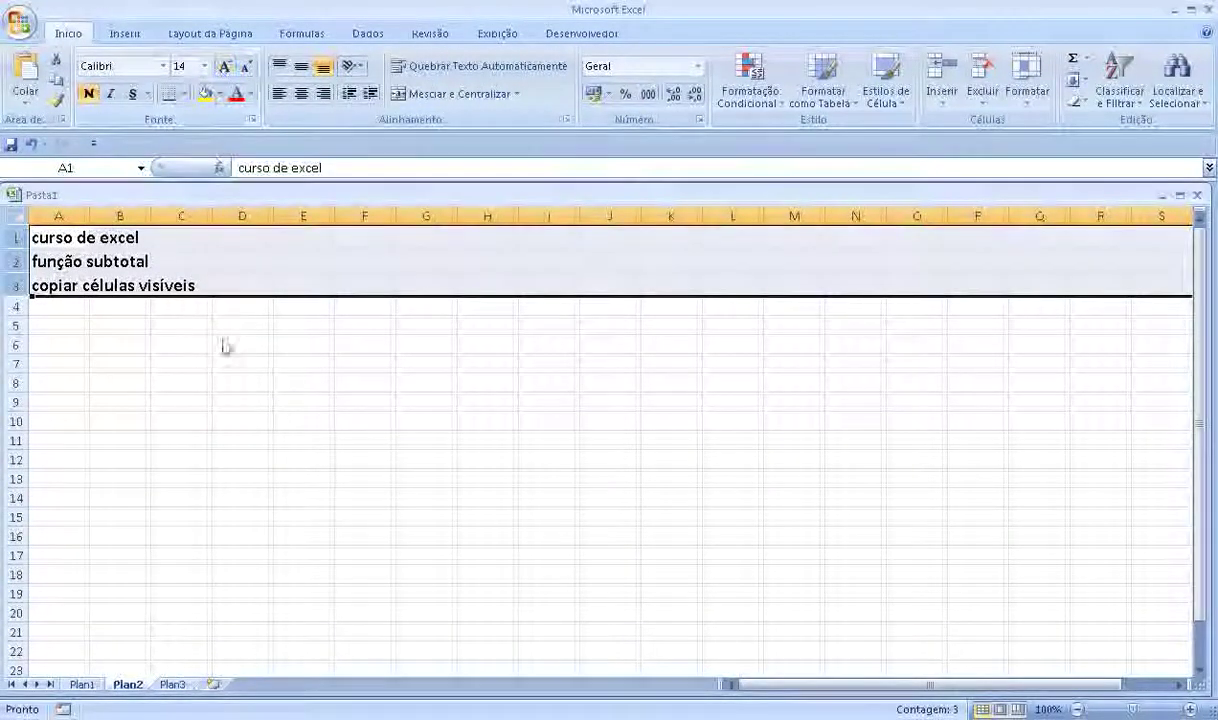
{"action": "left_click", "coordinate": [178, 381]}
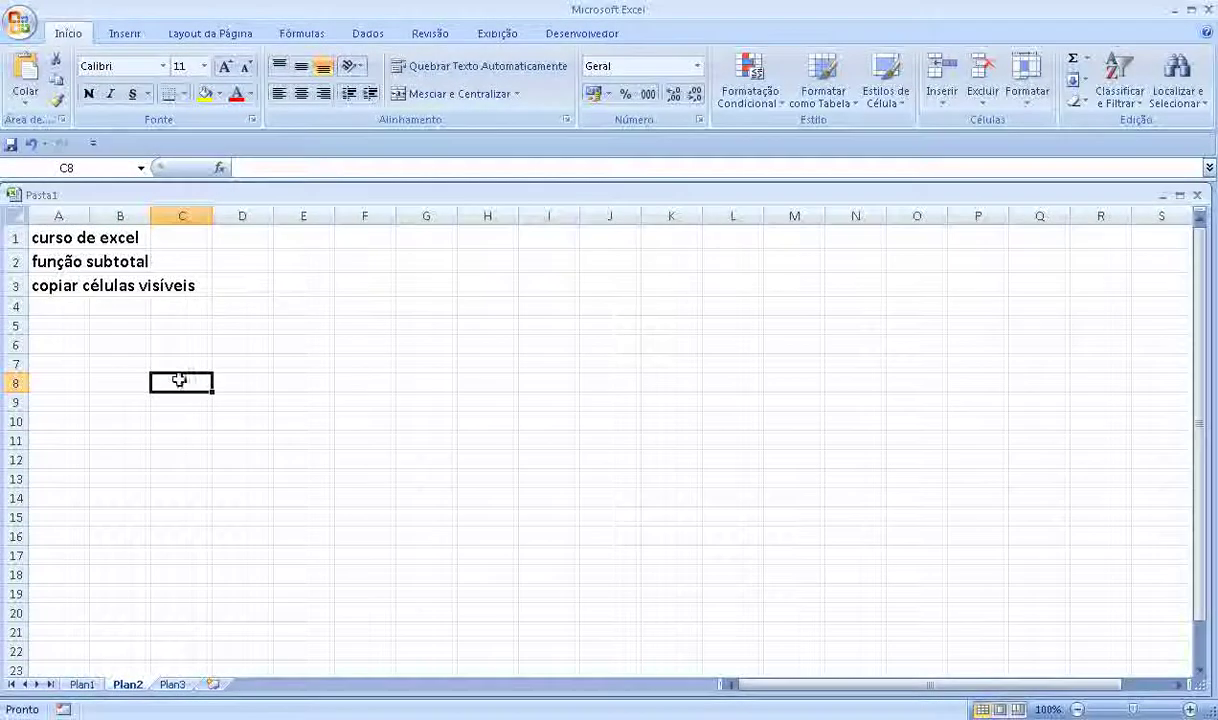
Step: Give title rows 1–3 a yellow fill
{"action": "left_click", "coordinate": [12, 237]}
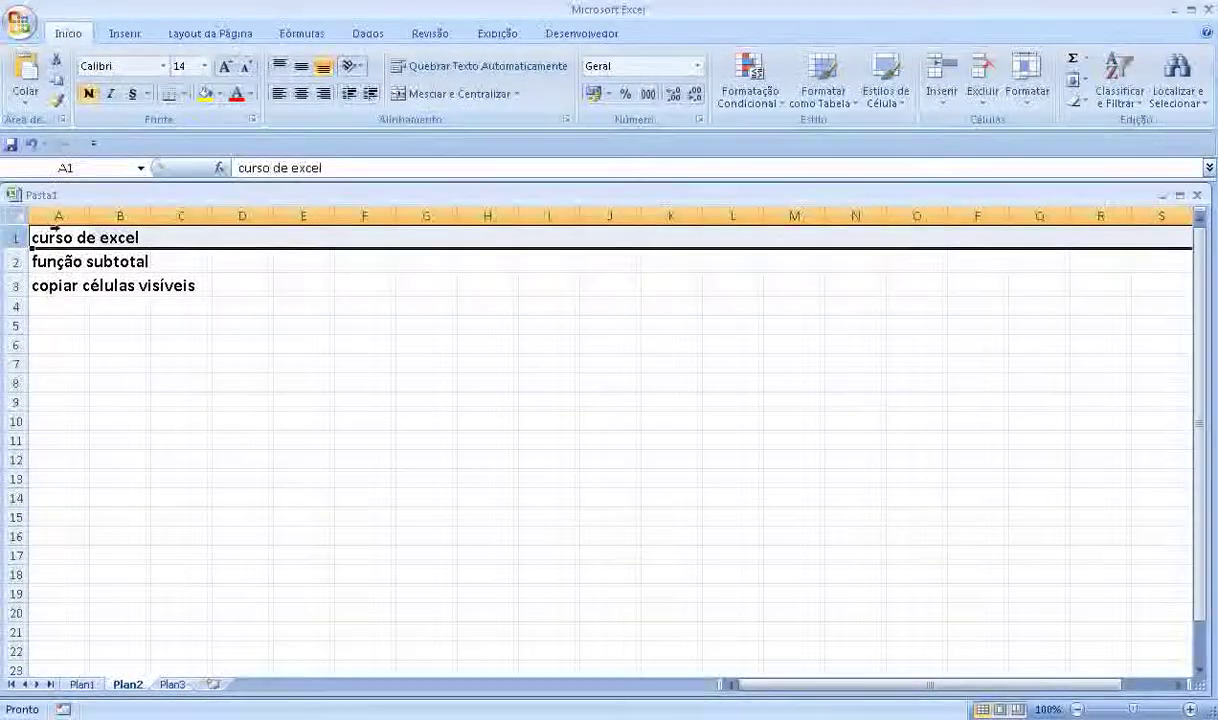
{"action": "left_click_drag", "start_coordinate": [12, 237], "coordinate": [18, 285]}
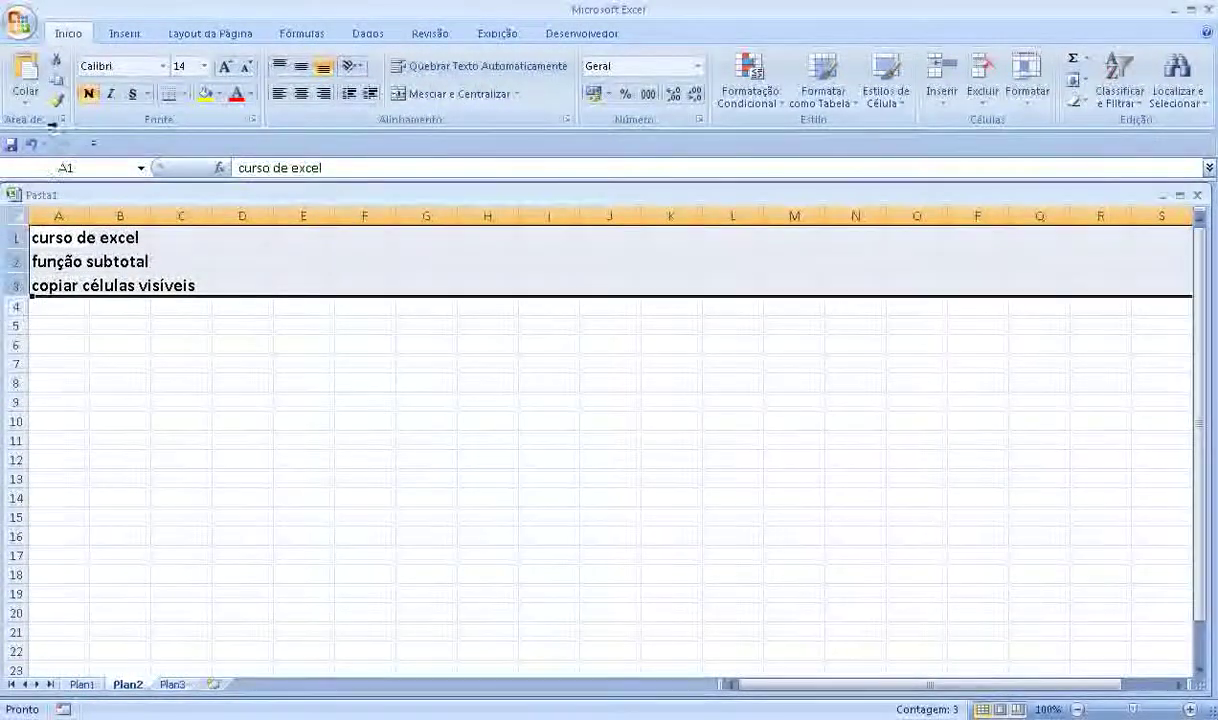
{"action": "left_click", "coordinate": [206, 97]}
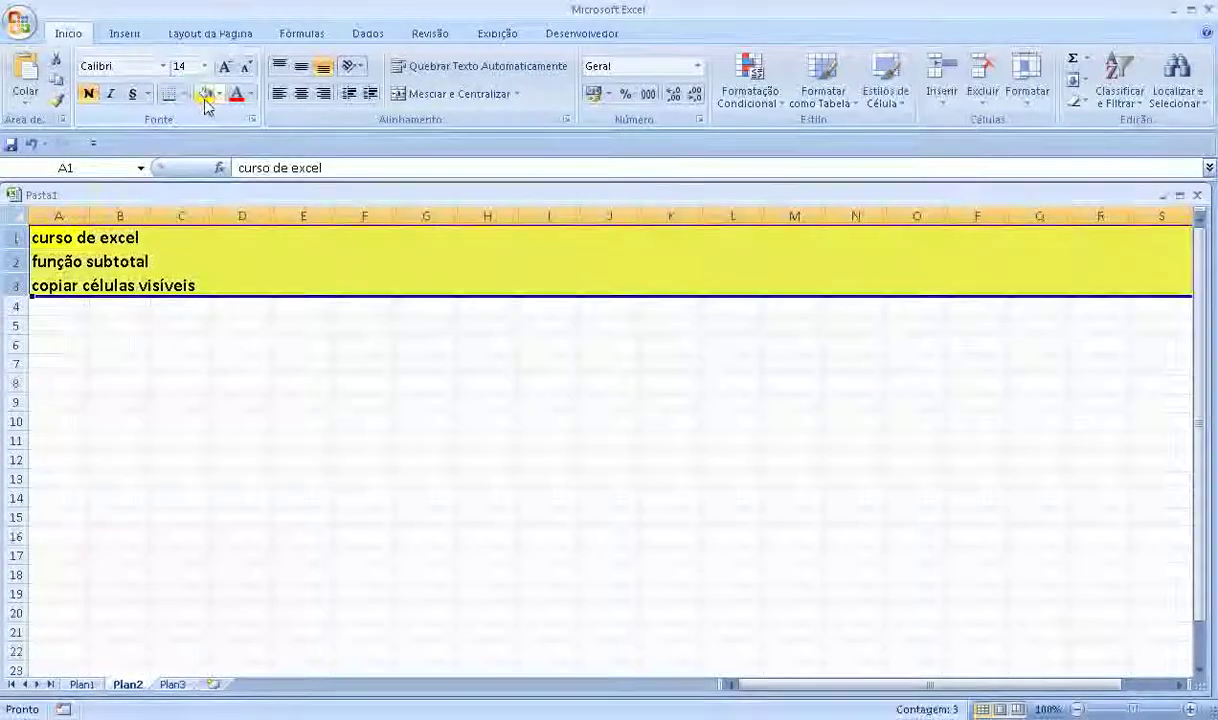
{"action": "left_click", "coordinate": [130, 357]}
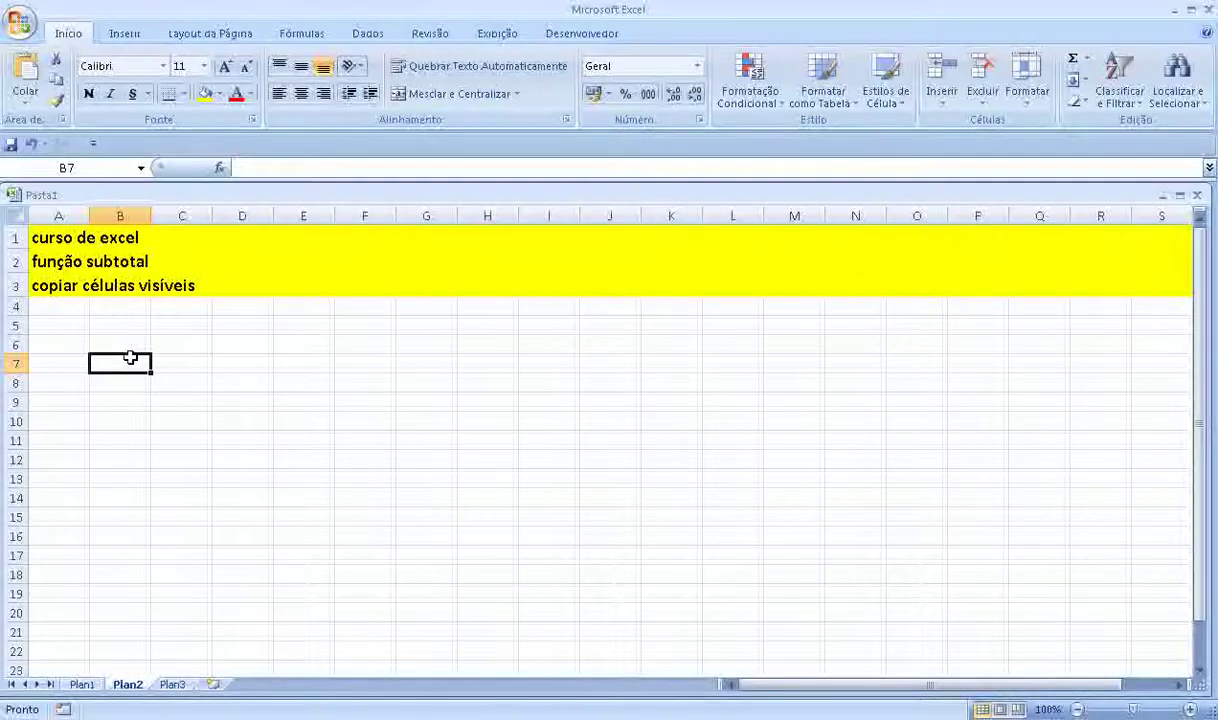
Step: Type the table headers mês in B7 and valor in C7
{"action": "type", "text": "mês"}
{"action": "key", "text": "Return"}
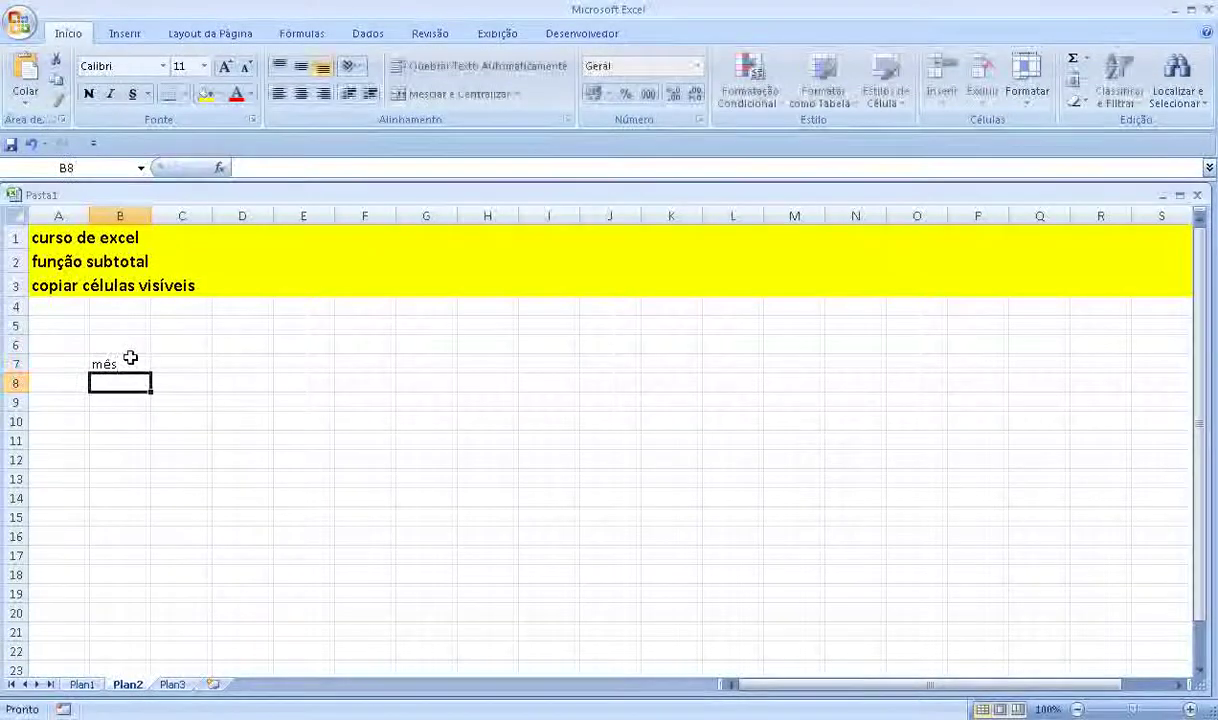
{"action": "key", "text": "Up"}
{"action": "key", "text": "Right"}
{"action": "type", "text": "valor"}
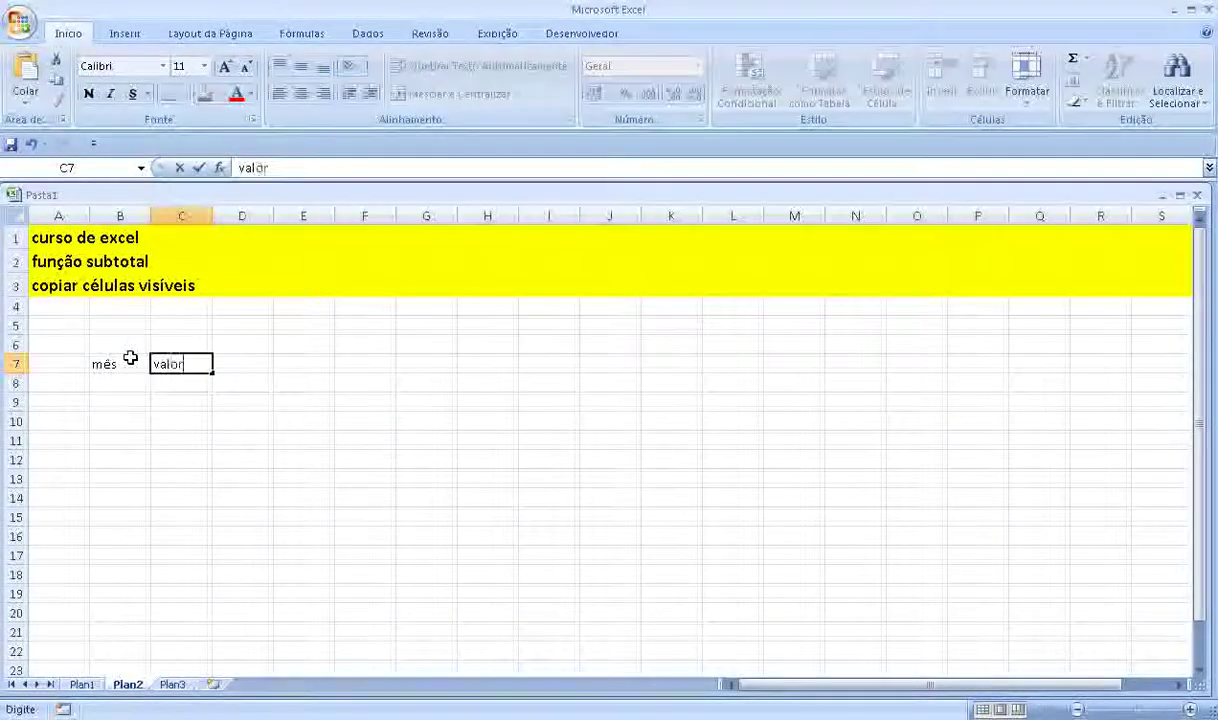
{"action": "key", "text": "Return"}
Step: Enter jan 90 and fev 10 in rows 8 and 9
{"action": "left_click", "coordinate": [120, 381]}
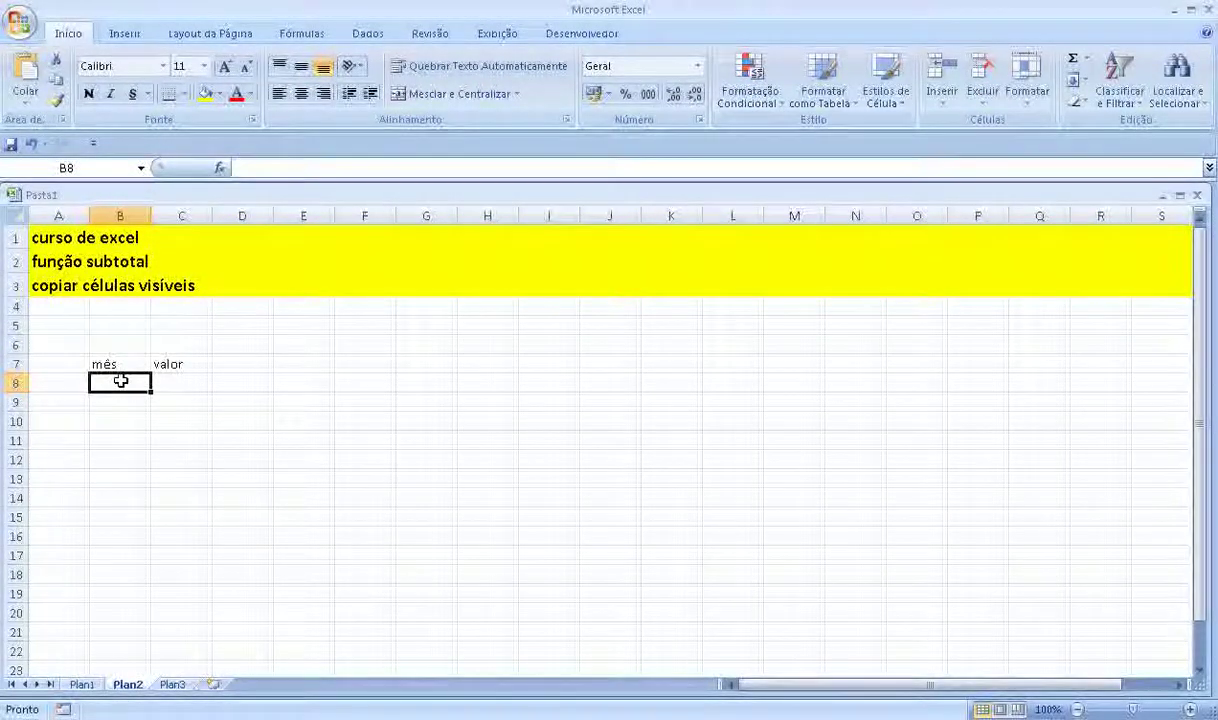
{"action": "type", "text": "jan"}
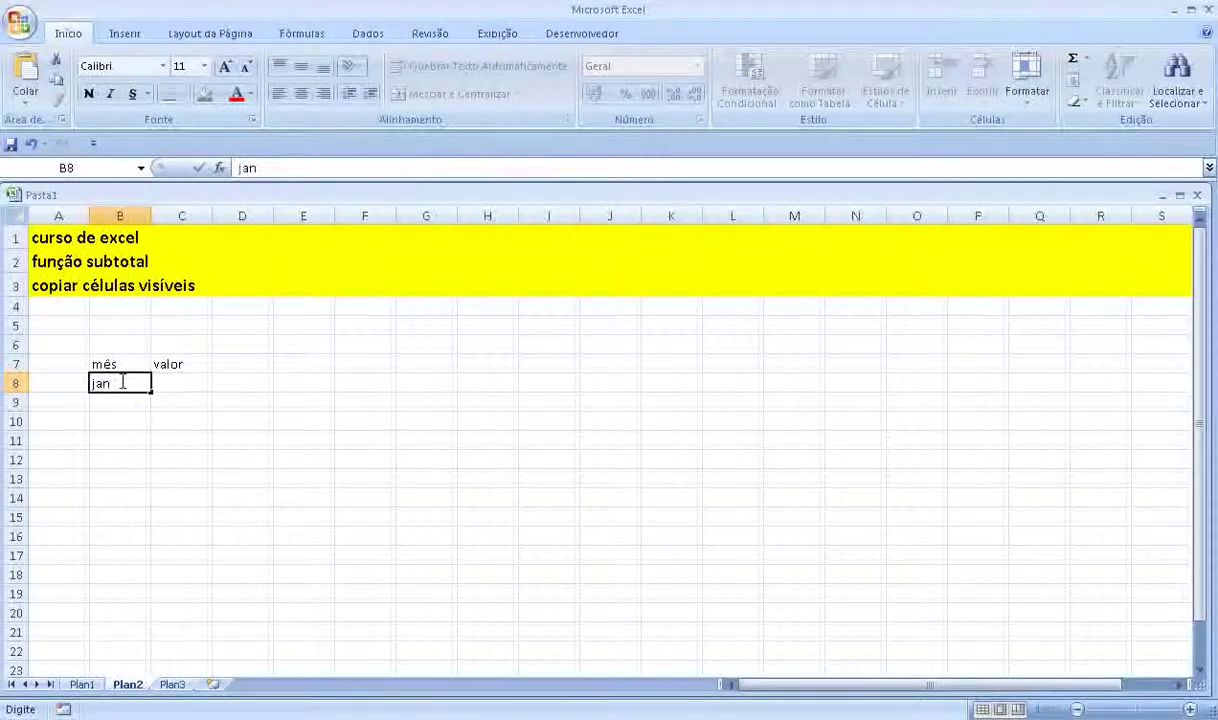
{"action": "key", "text": "Return"}
{"action": "key", "text": "Up"}
{"action": "key", "text": "Right"}
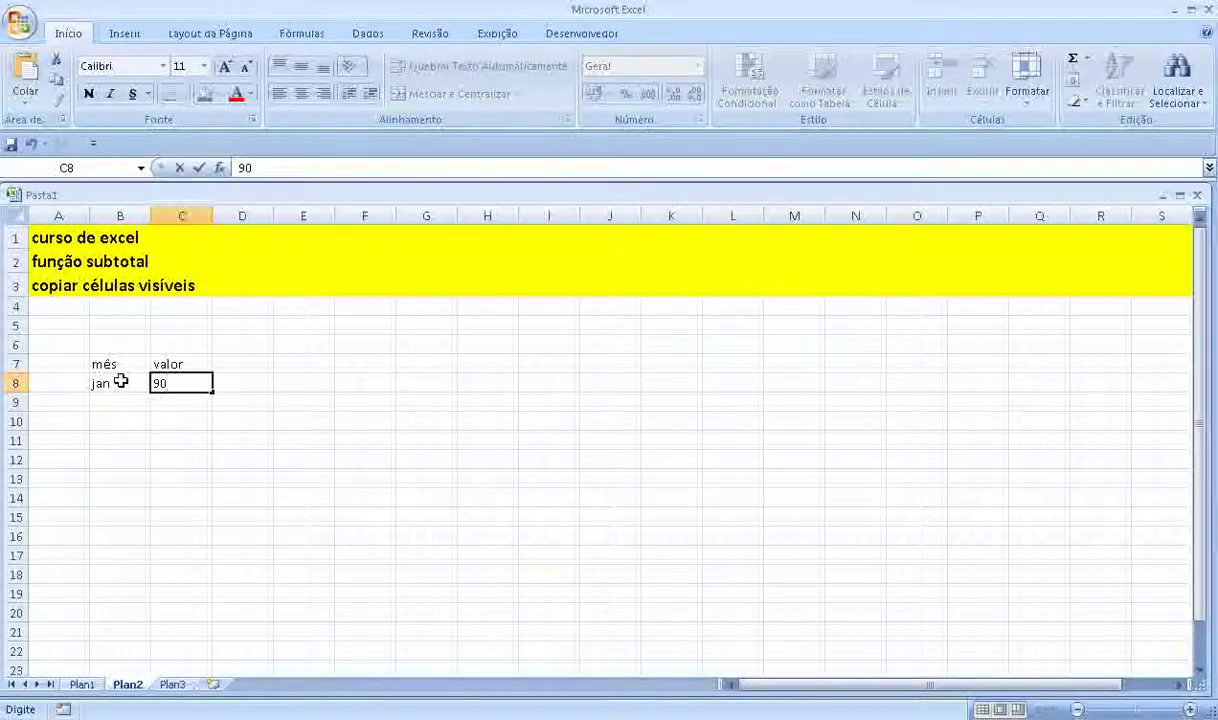
{"action": "key", "text": "Return"}
{"action": "left_click", "coordinate": [119, 402]}
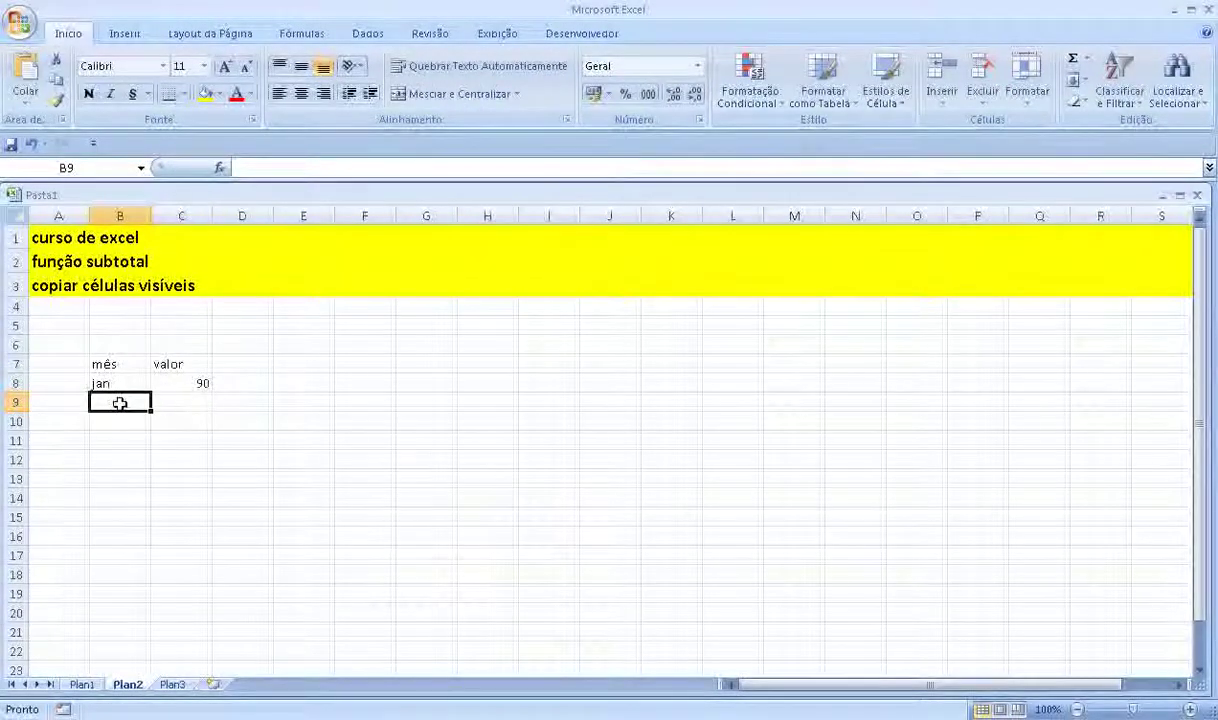
{"action": "type", "text": "fev"}
{"action": "key", "text": "Tab"}
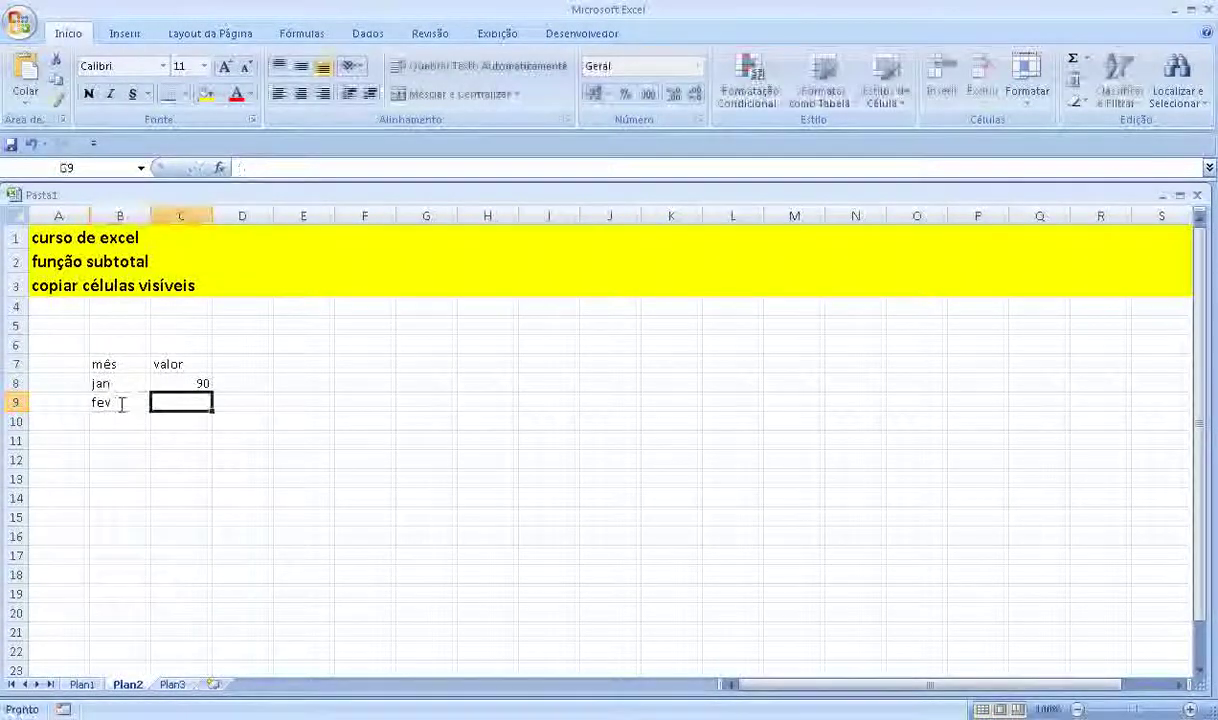
{"action": "type", "text": "10"}
{"action": "key", "text": "Return"}
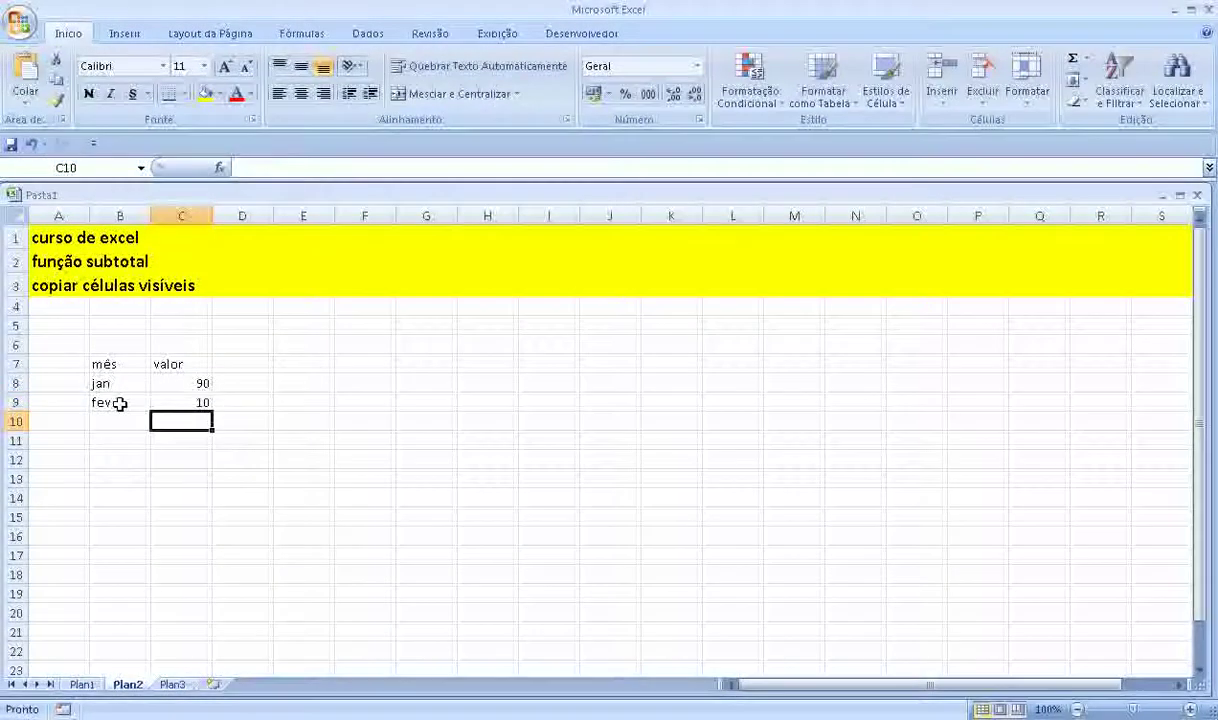
Step: Enter jan 50 and mar 30 in rows 10 and 11
{"action": "left_click", "coordinate": [110, 428]}
{"action": "type", "text": "jan"}
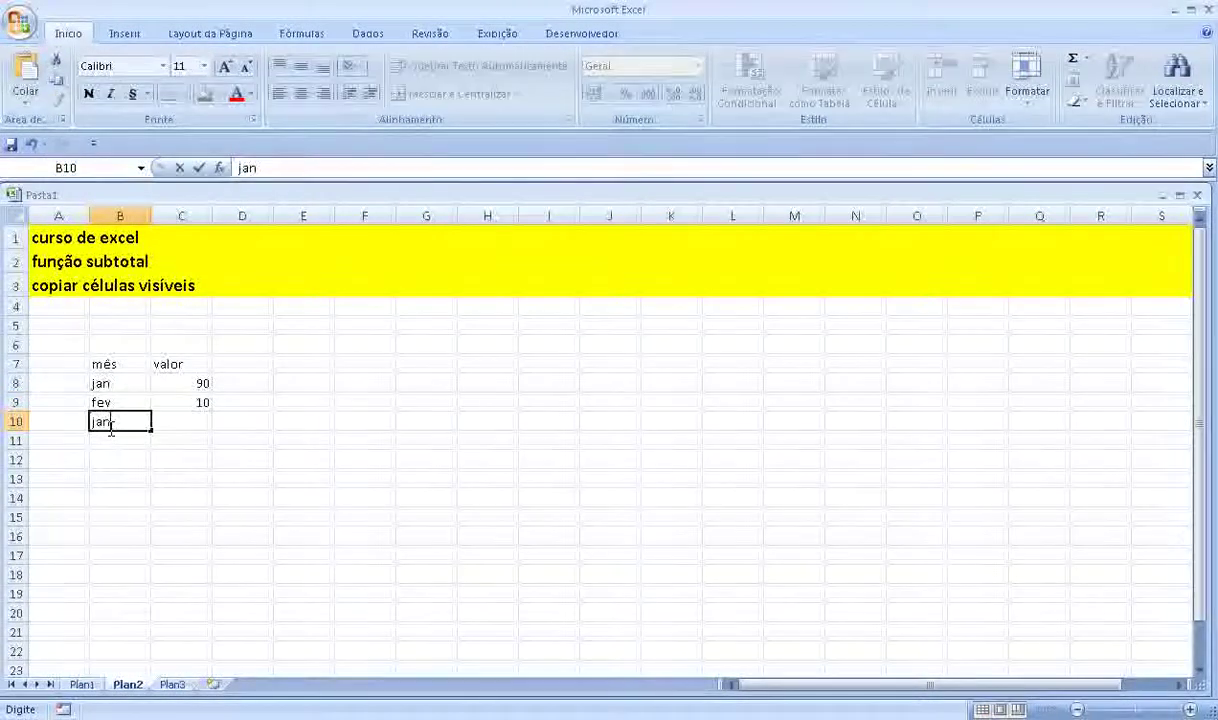
{"action": "key", "text": "Tab"}
{"action": "type", "text": "5"}
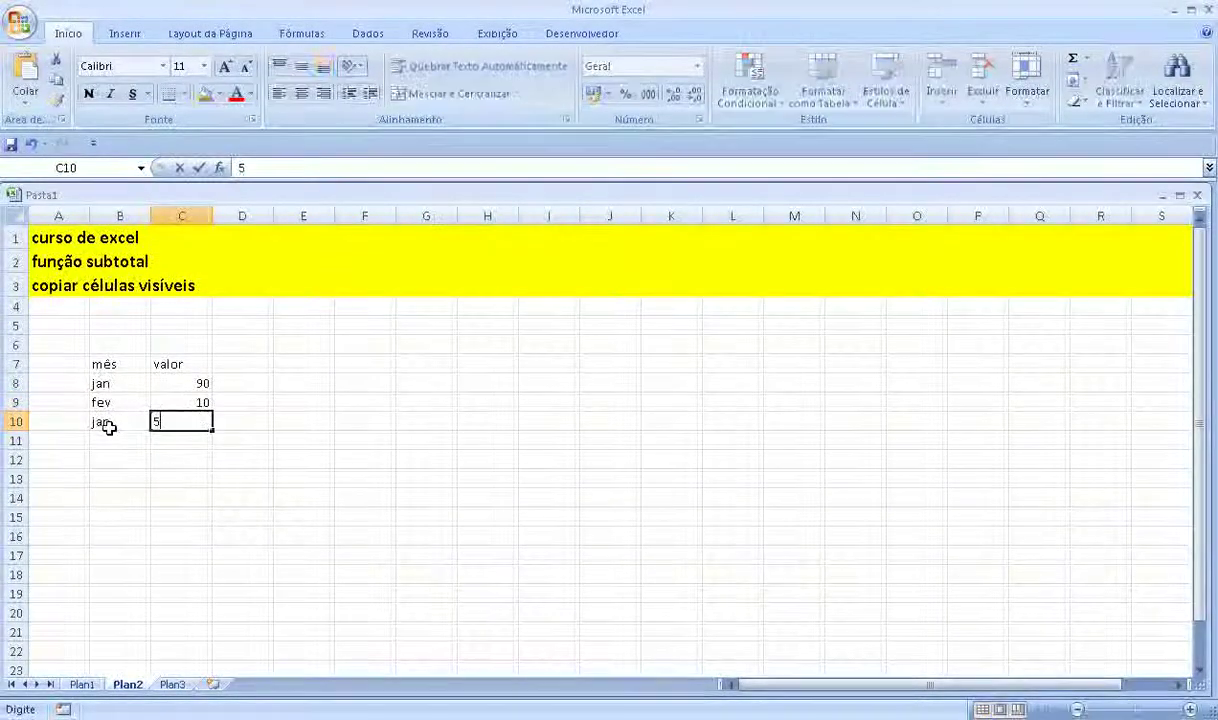
{"action": "type", "text": "0"}
{"action": "key", "text": "Return"}
{"action": "left_click", "coordinate": [110, 435]}
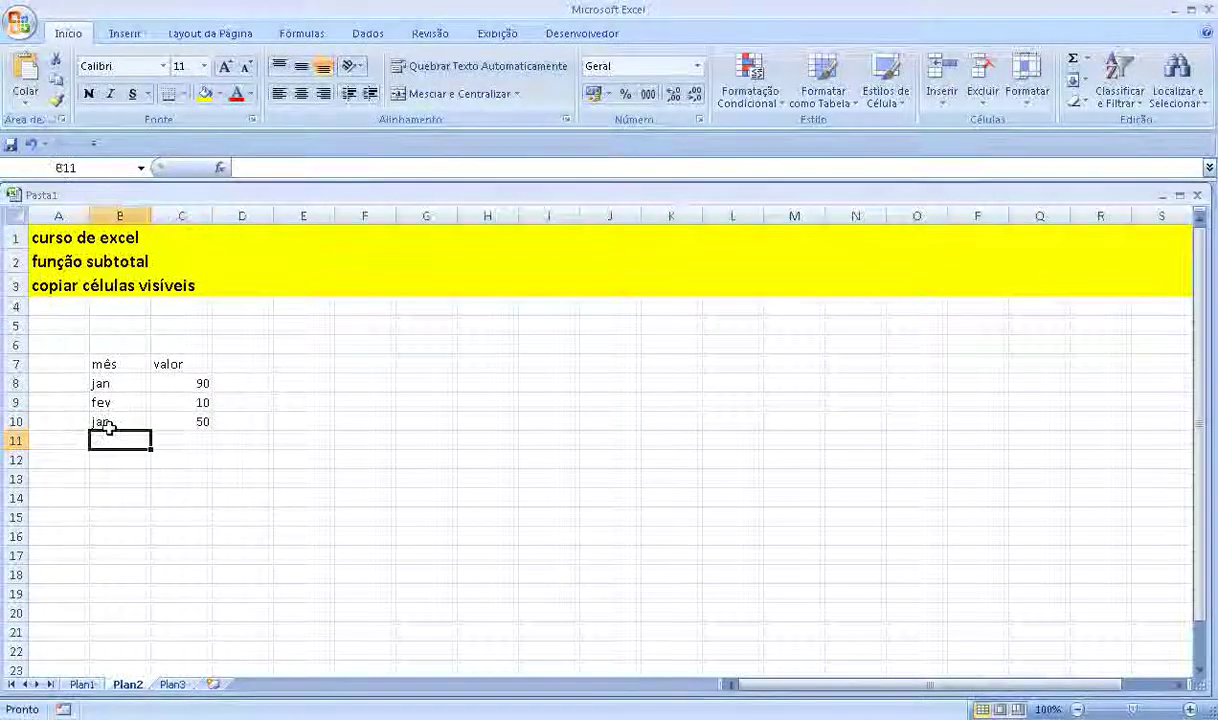
{"action": "type", "text": "mar"}
{"action": "key", "text": "Tab"}
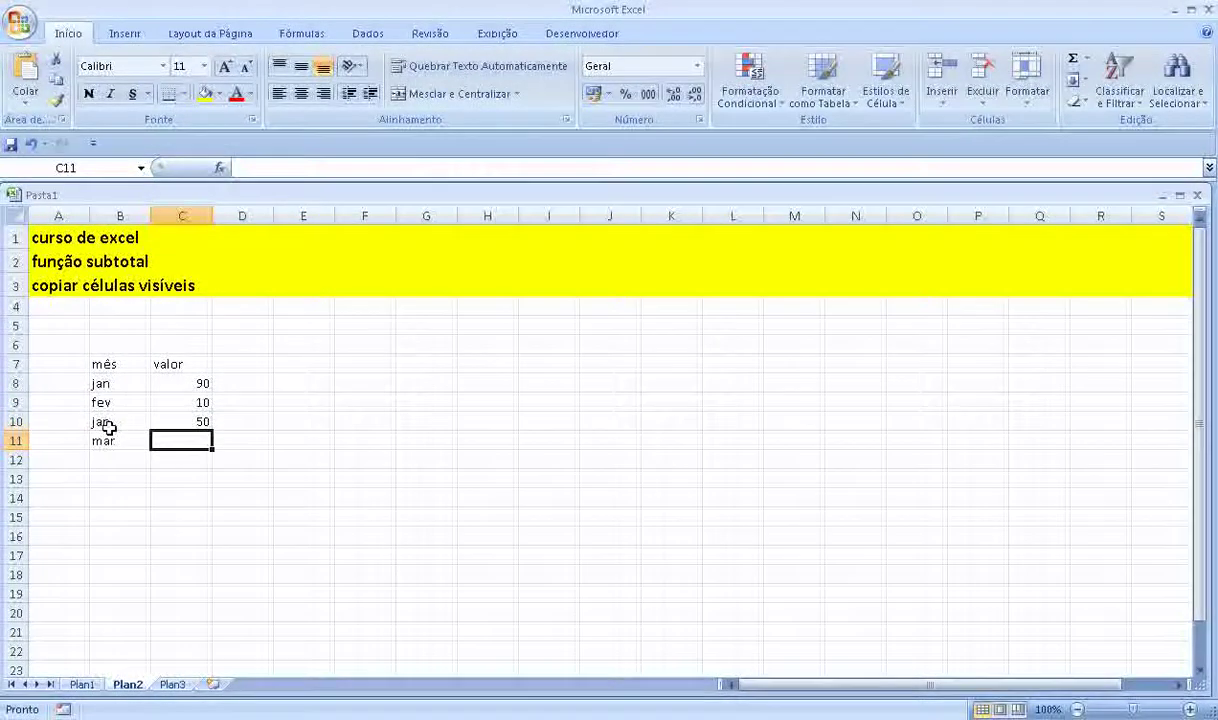
{"action": "type", "text": "30"}
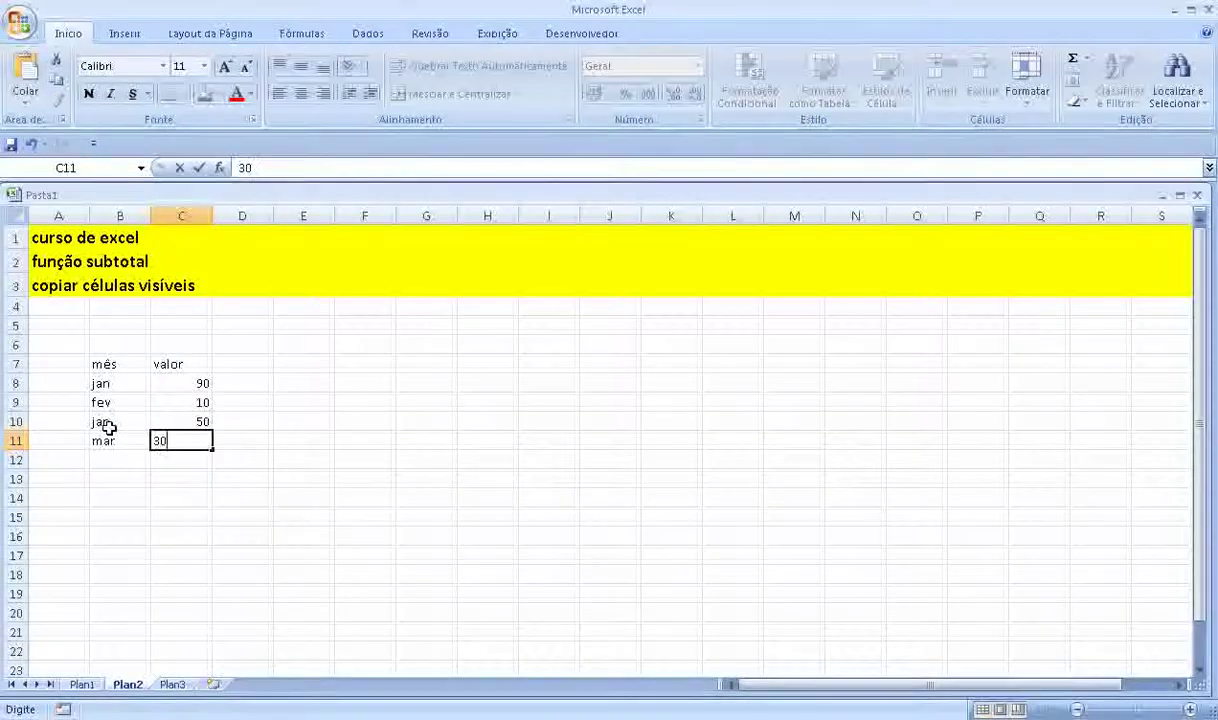
{"action": "key", "text": "Return"}
Step: Enter fev 15 and mar 100 in rows 12 and 13
{"action": "left_click", "coordinate": [110, 457]}
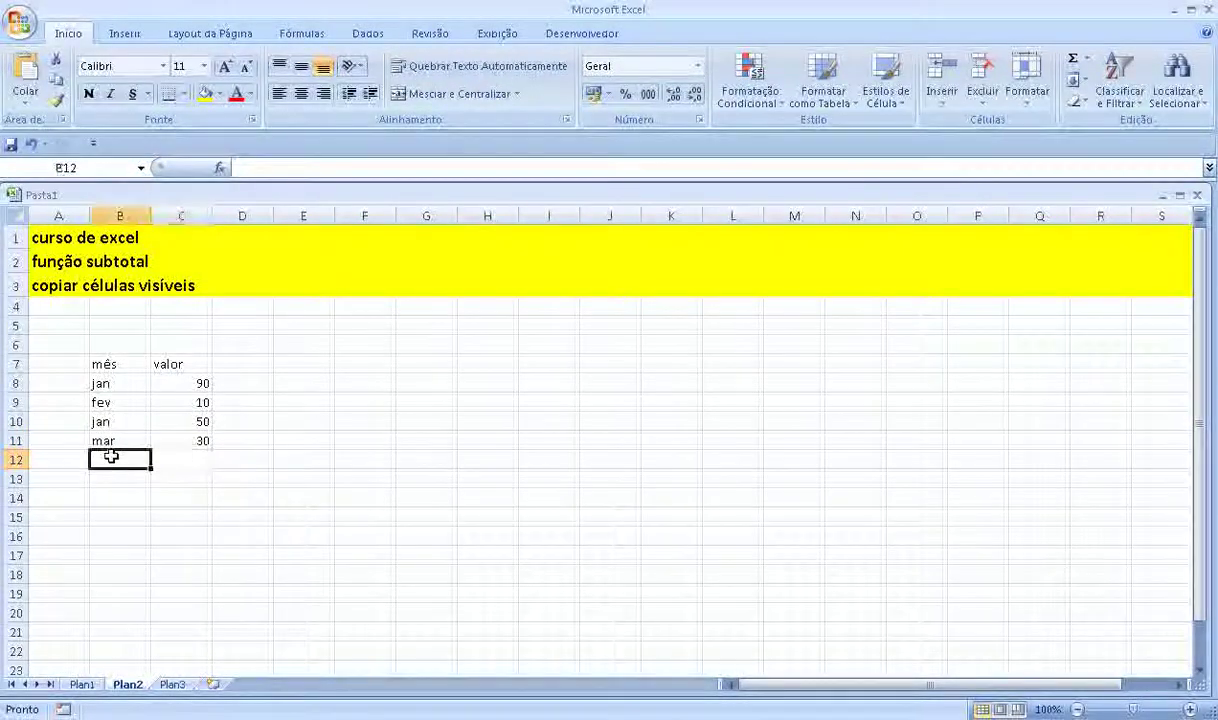
{"action": "type", "text": "fev"}
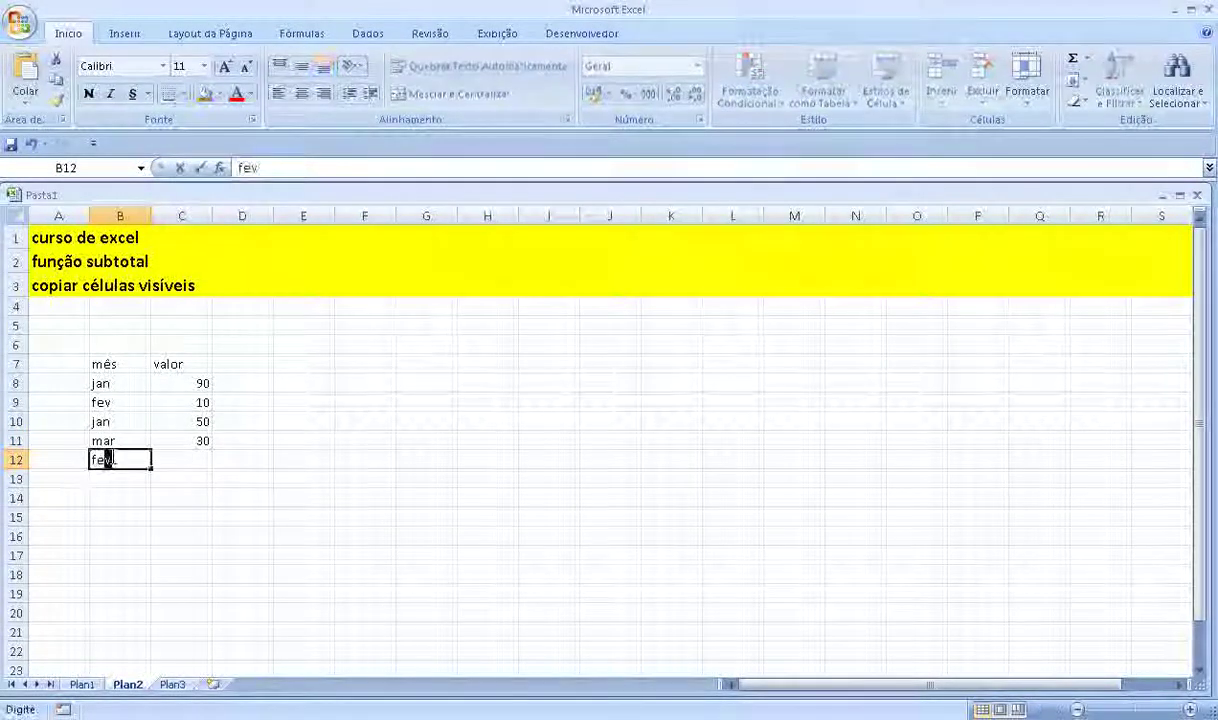
{"action": "key", "text": "Tab"}
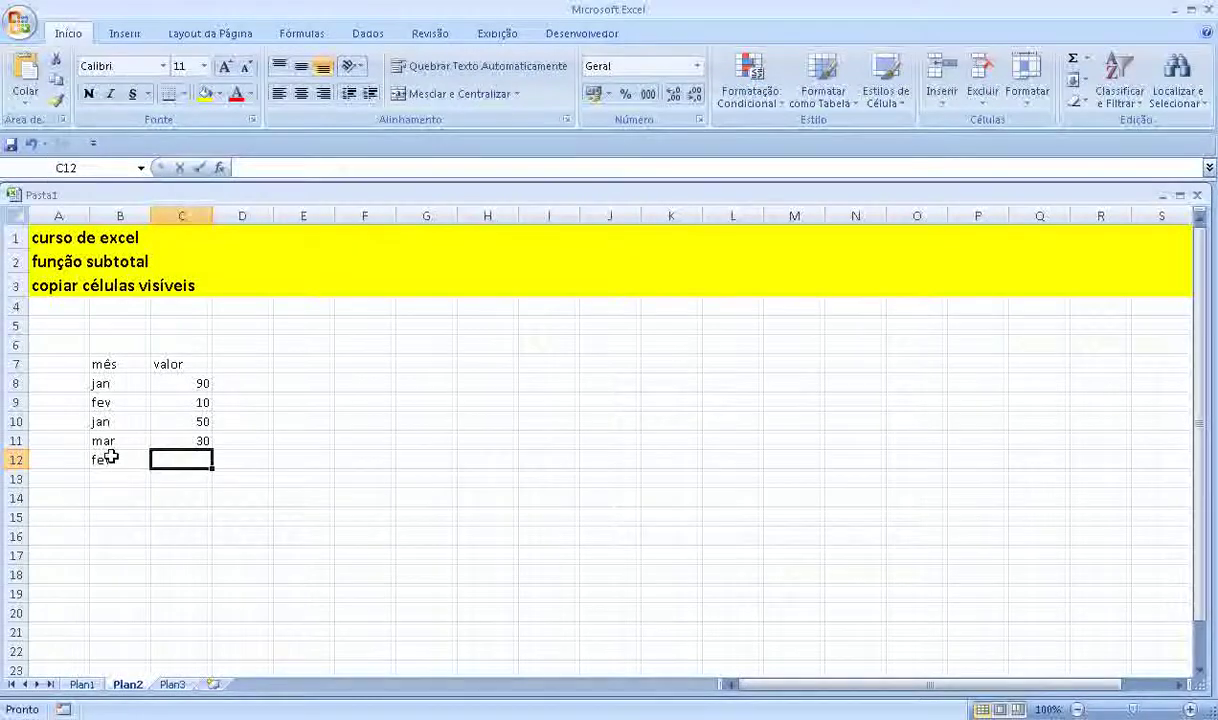
{"action": "type", "text": "1"}
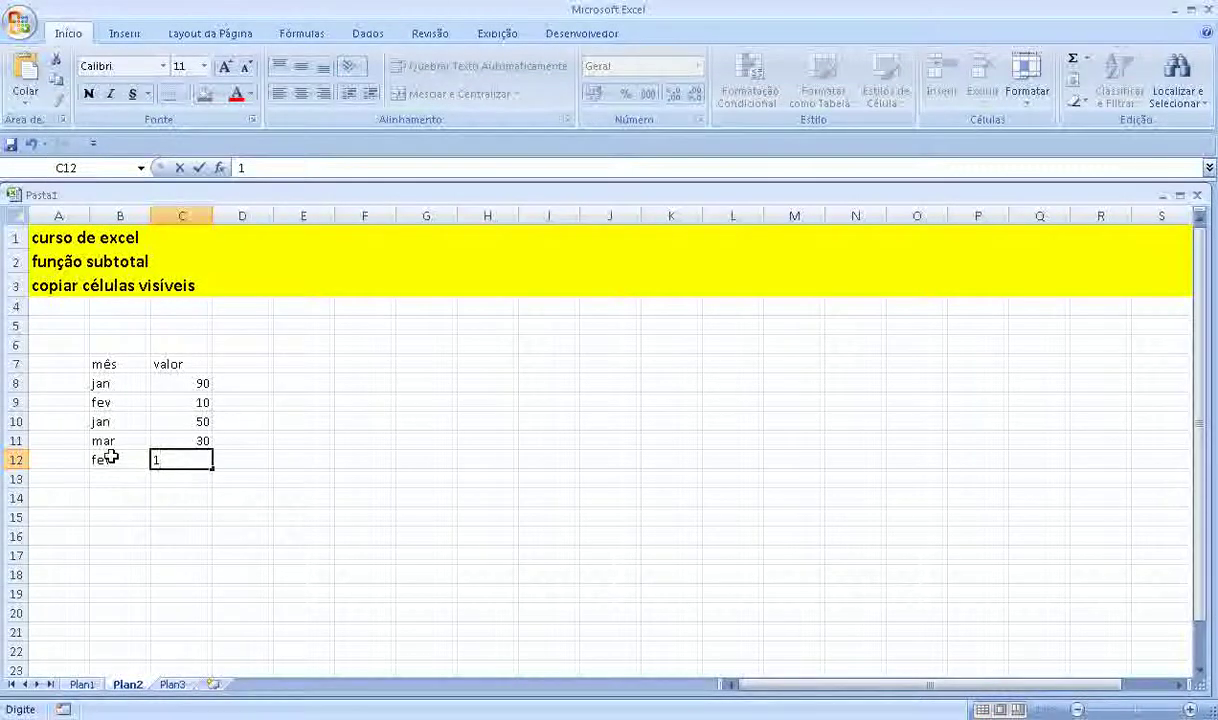
{"action": "type", "text": "5"}
{"action": "key", "text": "Return"}
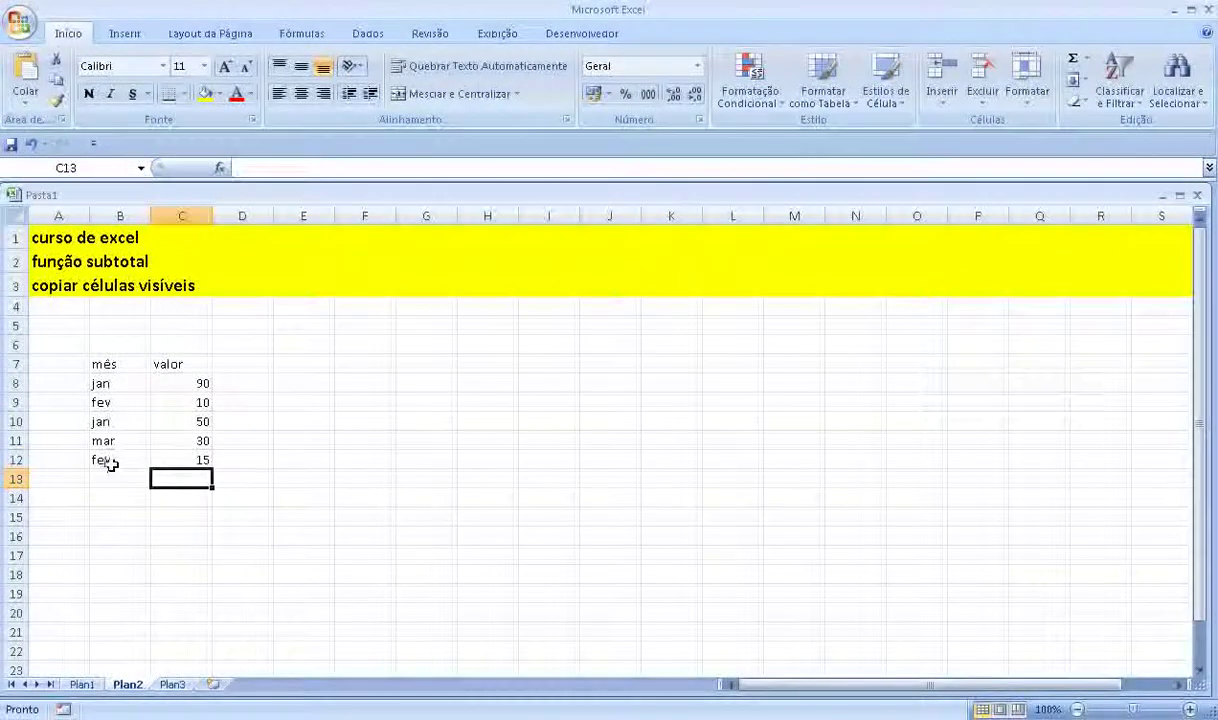
{"action": "left_click", "coordinate": [110, 471]}
{"action": "type", "text": "mar"}
{"action": "key", "text": "Tab"}
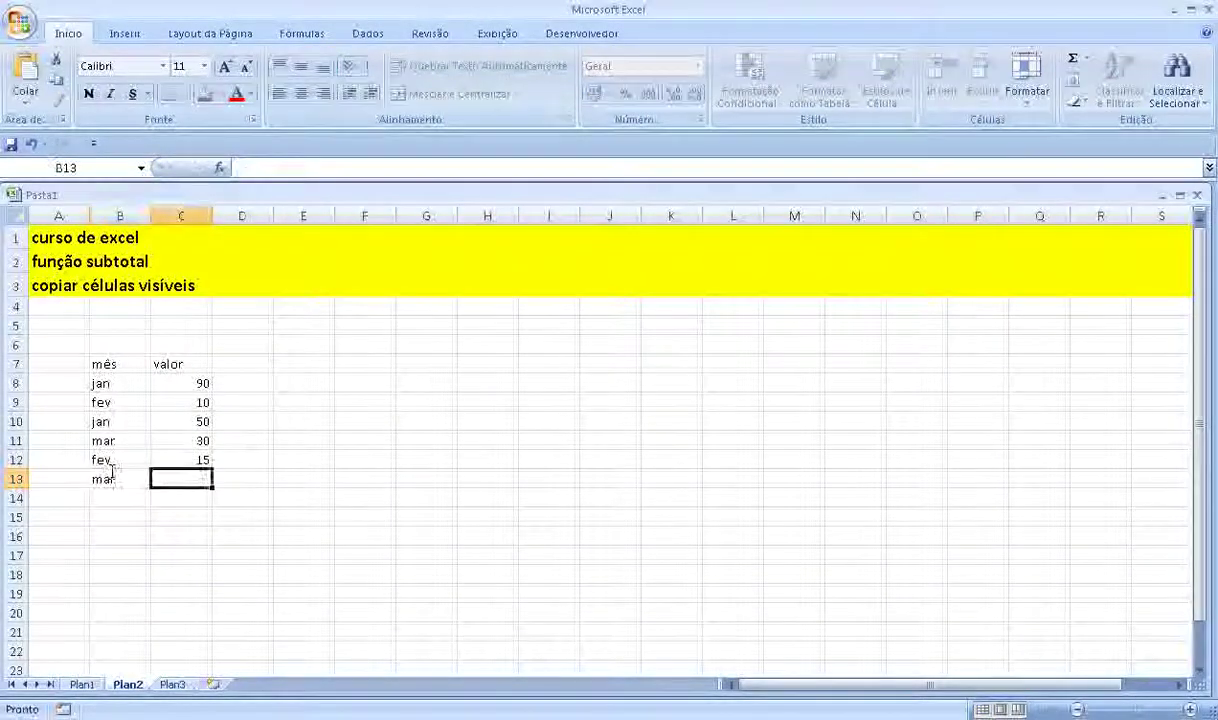
{"action": "type", "text": "100"}
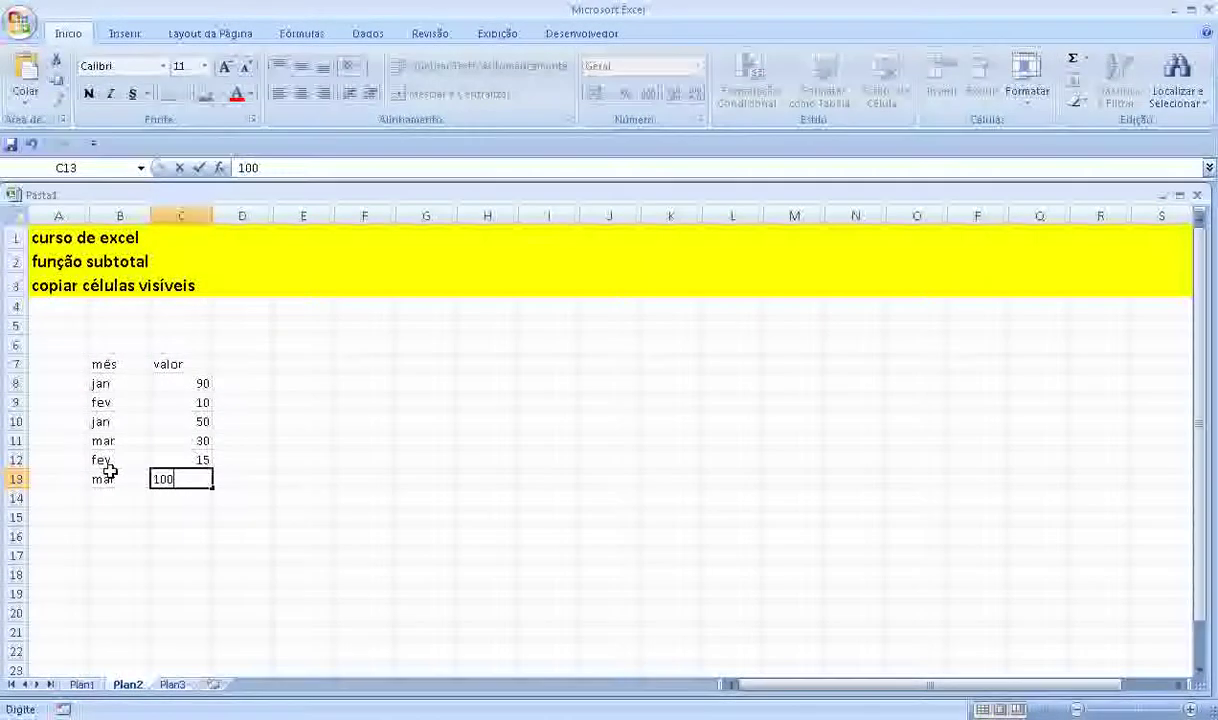
{"action": "key", "text": "Return"}
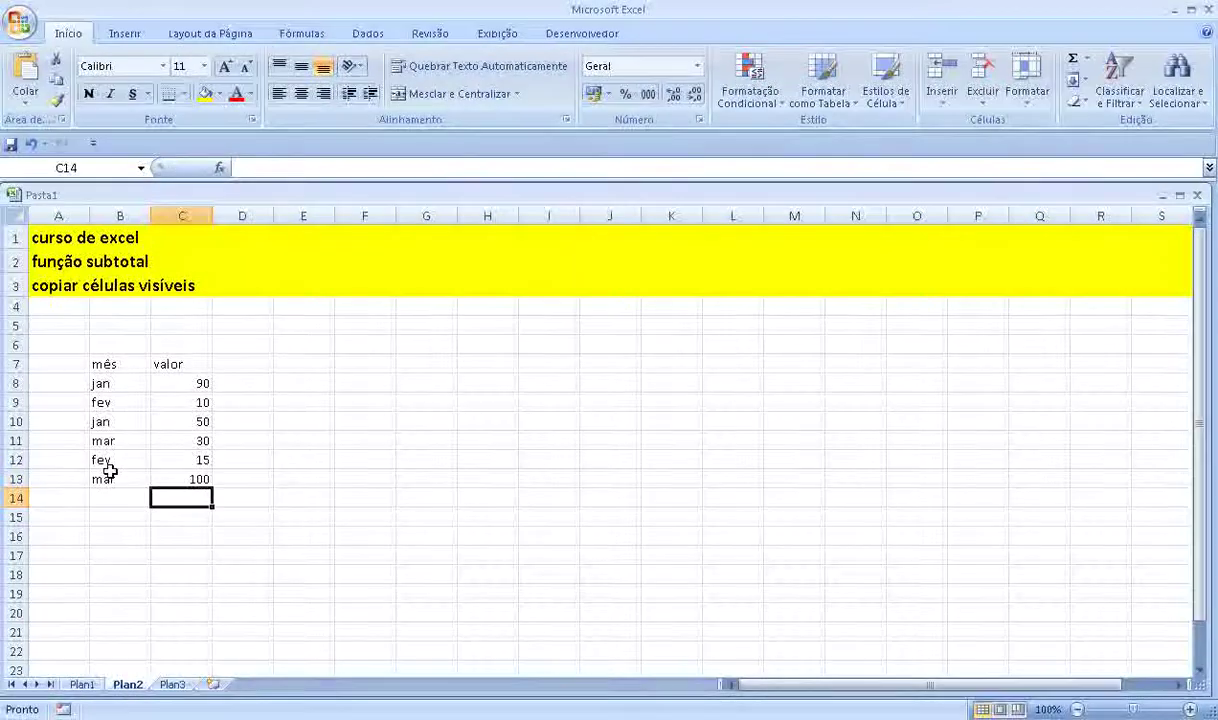
Step: Select the entire worksheet and set its font size to 16
{"action": "left_click_drag", "start_coordinate": [112, 364], "coordinate": [196, 477]}
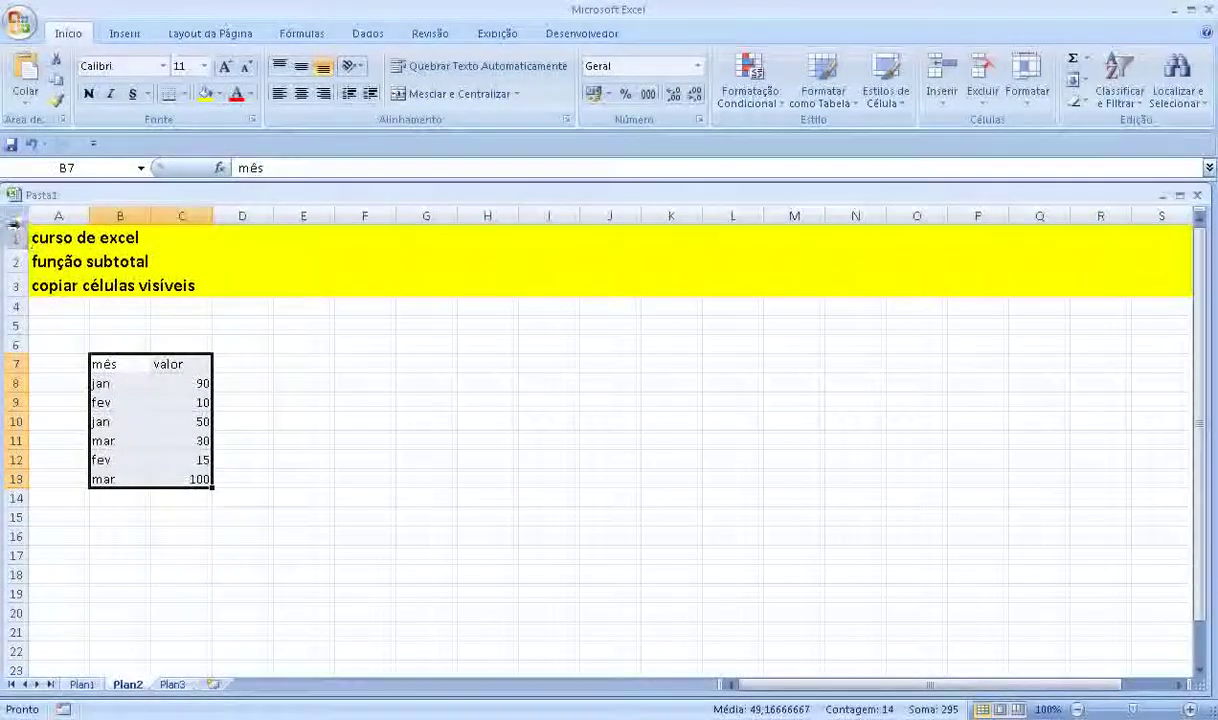
{"action": "left_click", "coordinate": [18, 216]}
{"action": "left_click", "coordinate": [181, 66]}
{"action": "type", "text": "16"}
{"action": "key", "text": "Return"}
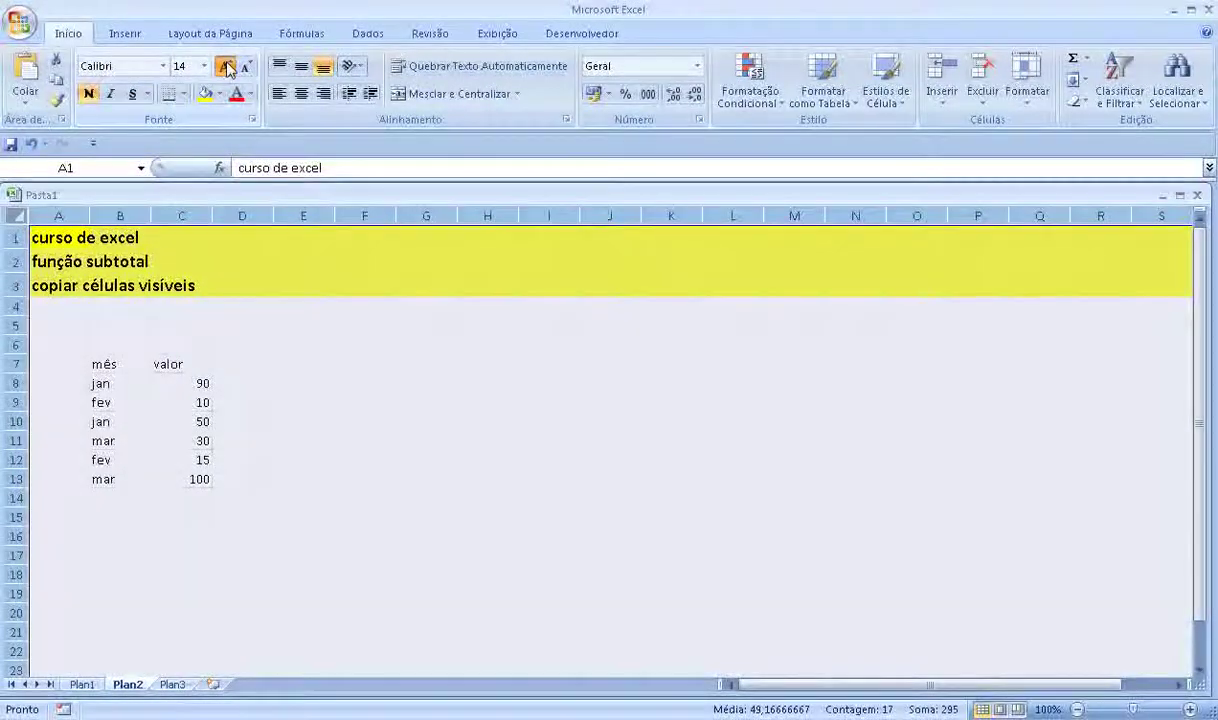
{"action": "left_click", "coordinate": [258, 378]}
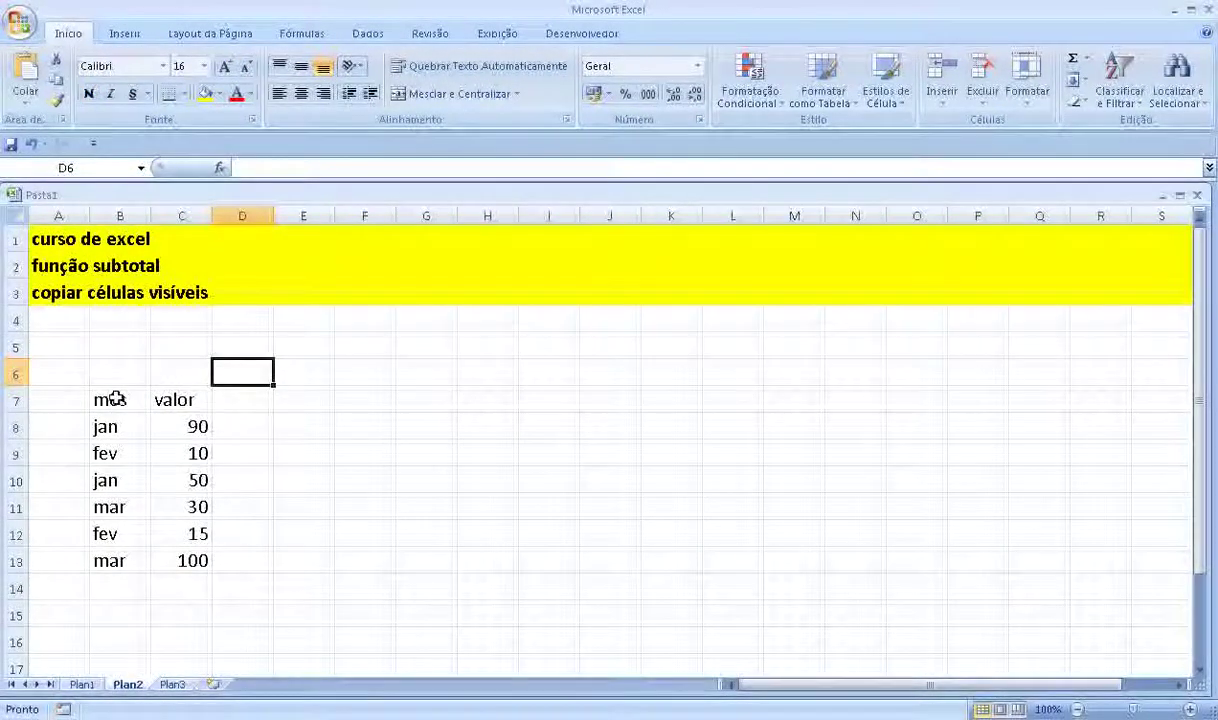
{"action": "mouse_move", "coordinate": [116, 399]}
{"action": "left_mouse_down"}
{"action": "mouse_move", "coordinate": [203, 440]}
{"action": "mouse_move", "coordinate": [207, 554]}
{"action": "left_mouse_up"}
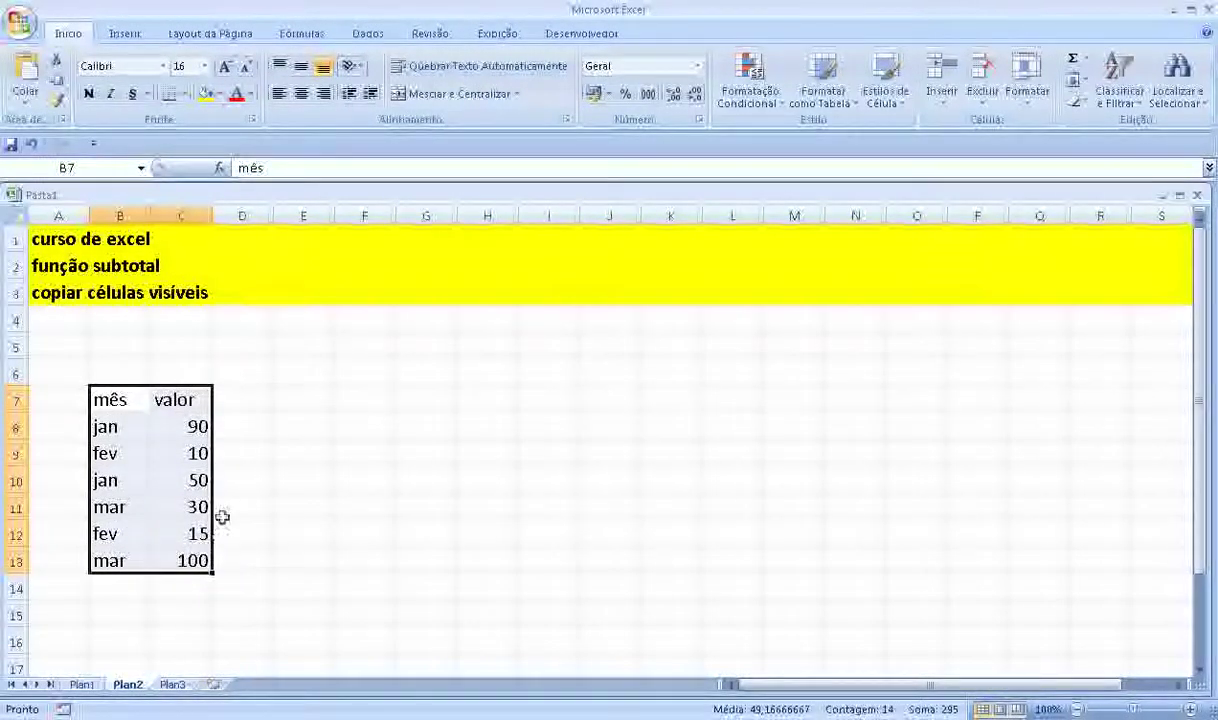
Step: Sort the table B7:C13 by the mês column, A to Z
{"action": "left_click", "coordinate": [369, 36]}
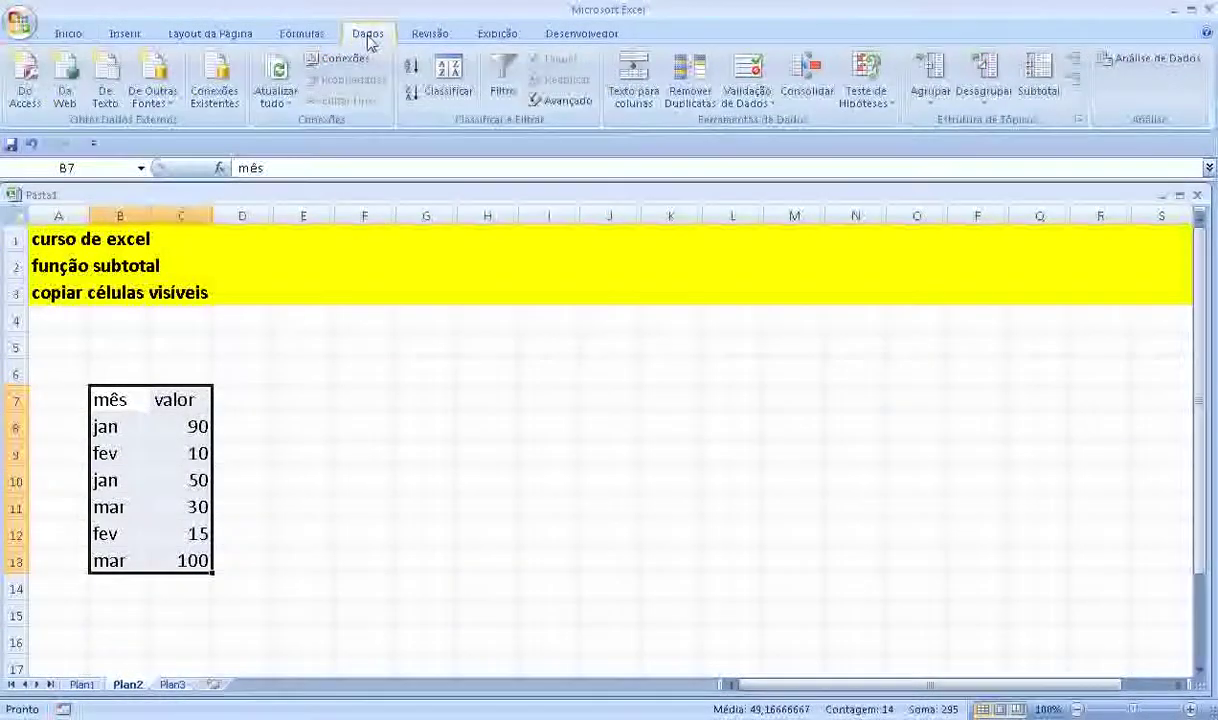
{"action": "left_click", "coordinate": [449, 80]}
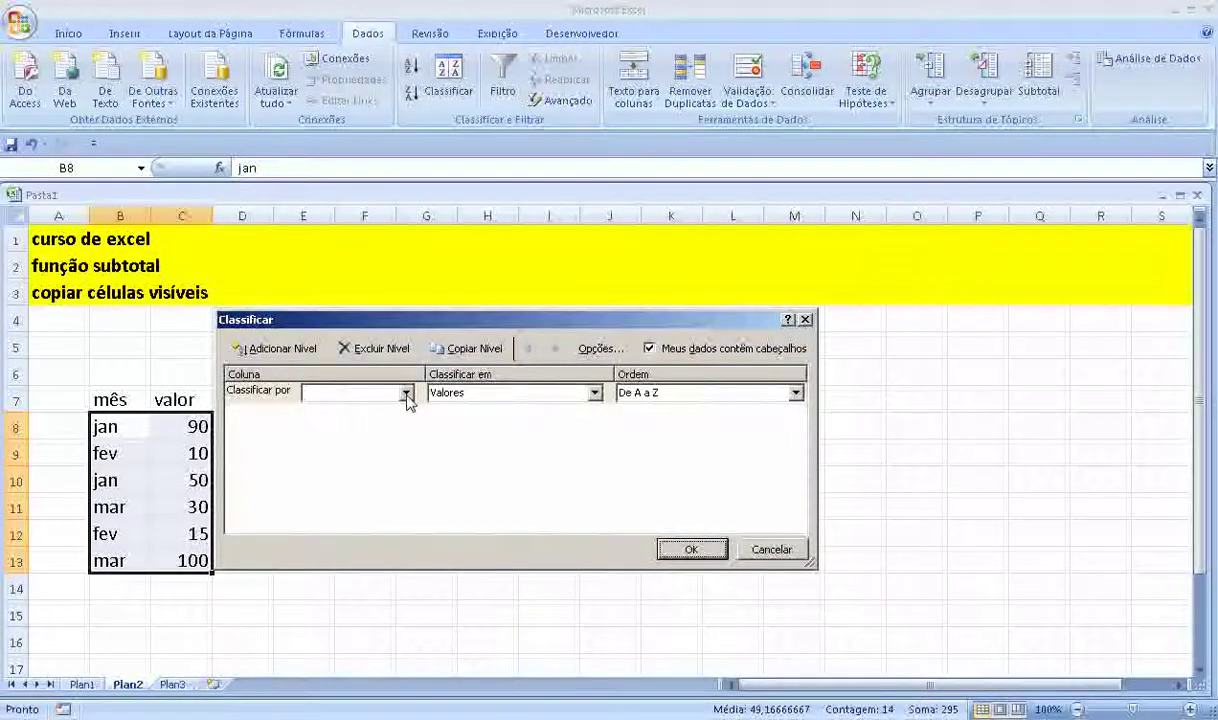
{"action": "left_click", "coordinate": [406, 395]}
{"action": "left_click", "coordinate": [390, 408]}
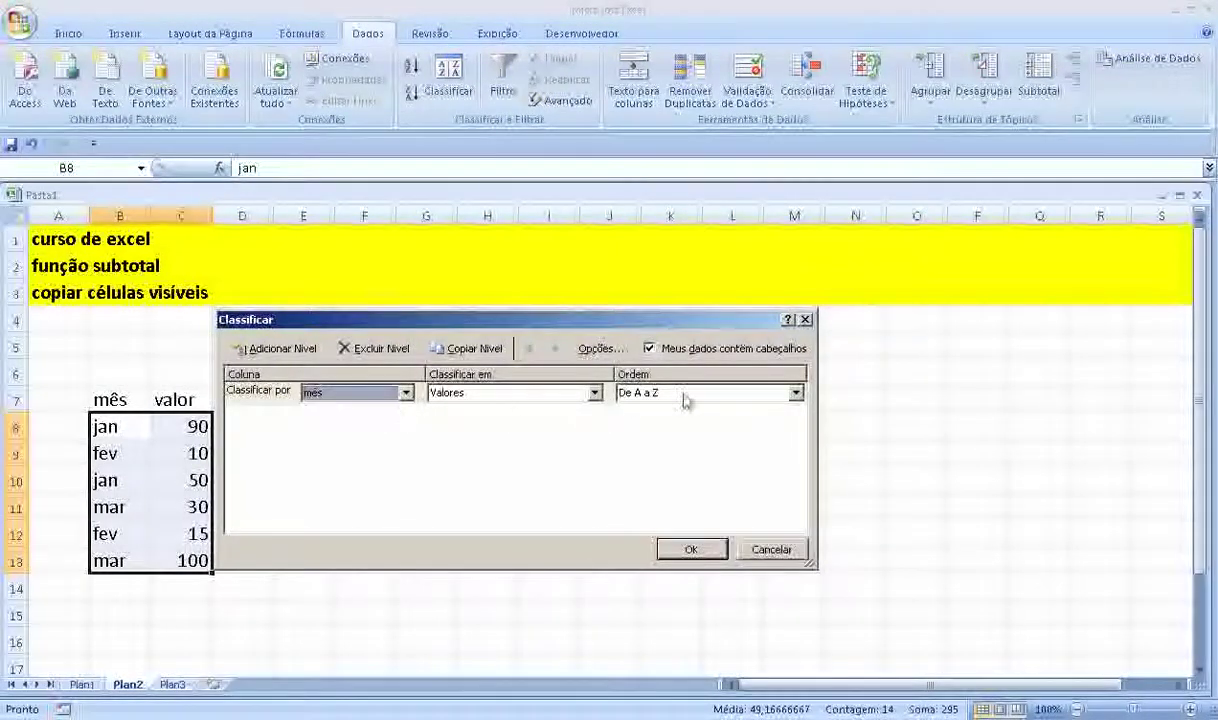
{"action": "left_click", "coordinate": [693, 549]}
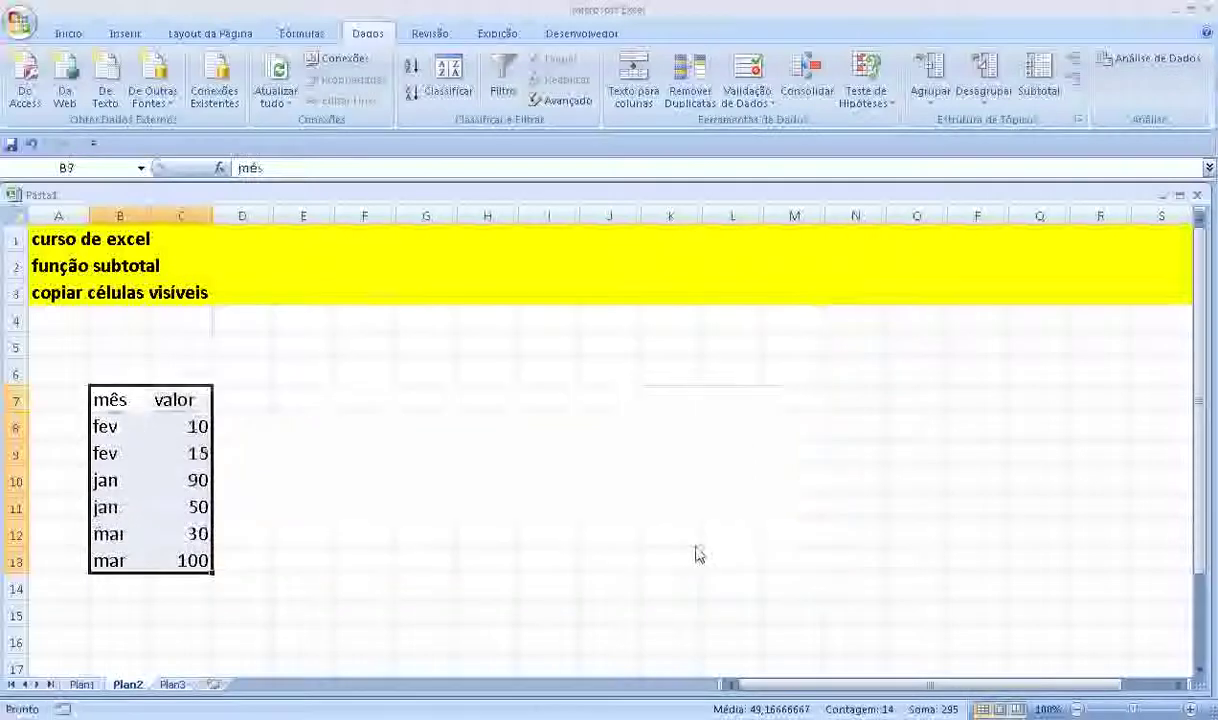
Step: Check the grouped fev, jan and mar rows and reselect the sorted table
{"action": "left_click", "coordinate": [110, 428]}
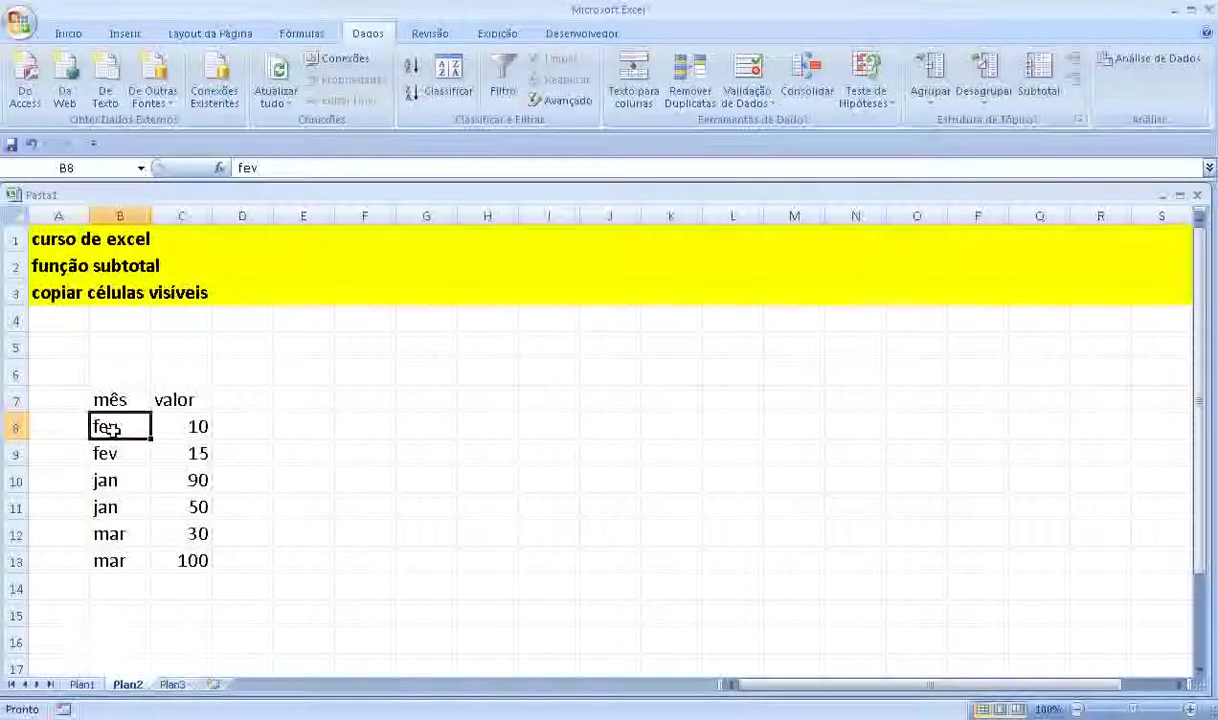
{"action": "left_click", "coordinate": [112, 482]}
{"action": "left_click", "coordinate": [120, 534]}
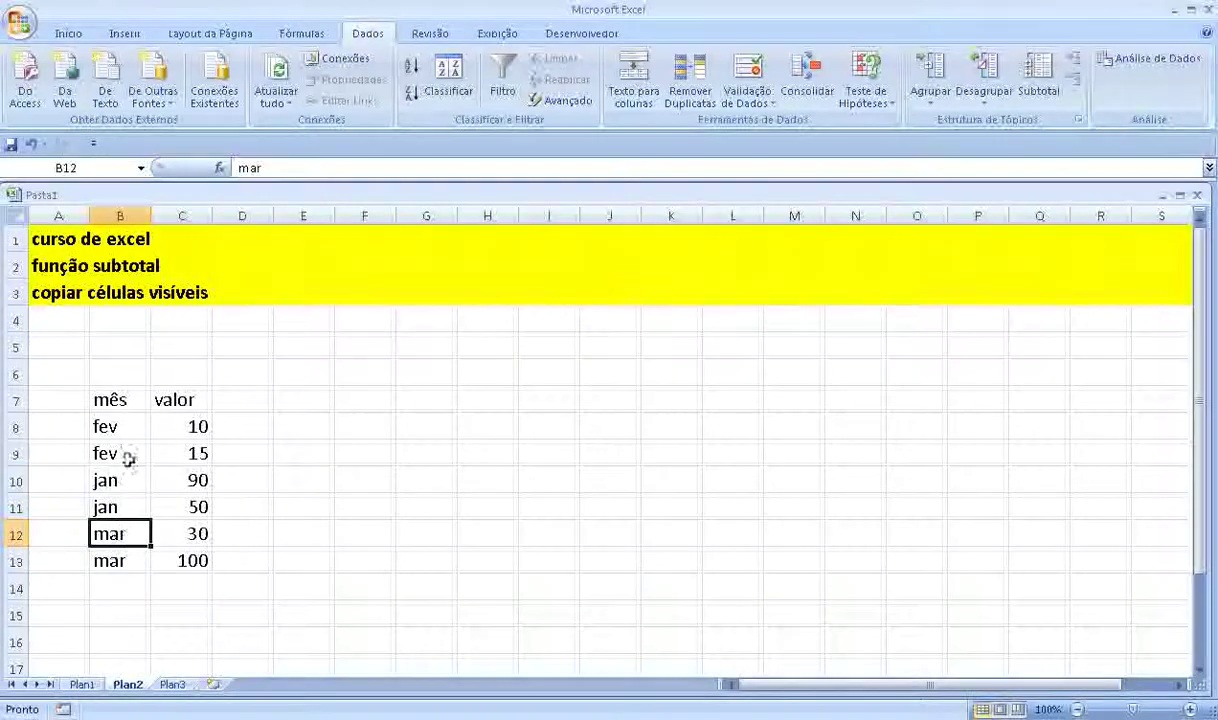
{"action": "left_click", "coordinate": [122, 402]}
{"action": "left_click_drag", "start_coordinate": [122, 402], "coordinate": [210, 557]}
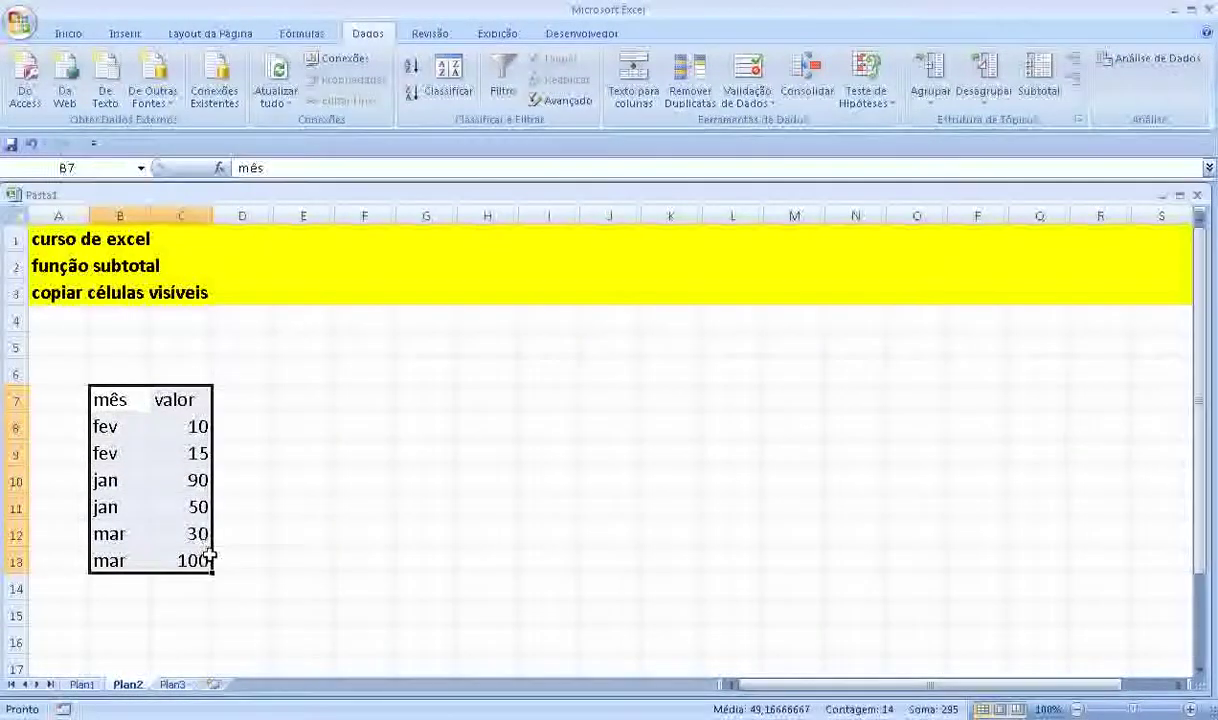
{"action": "left_click", "coordinate": [66, 34]}
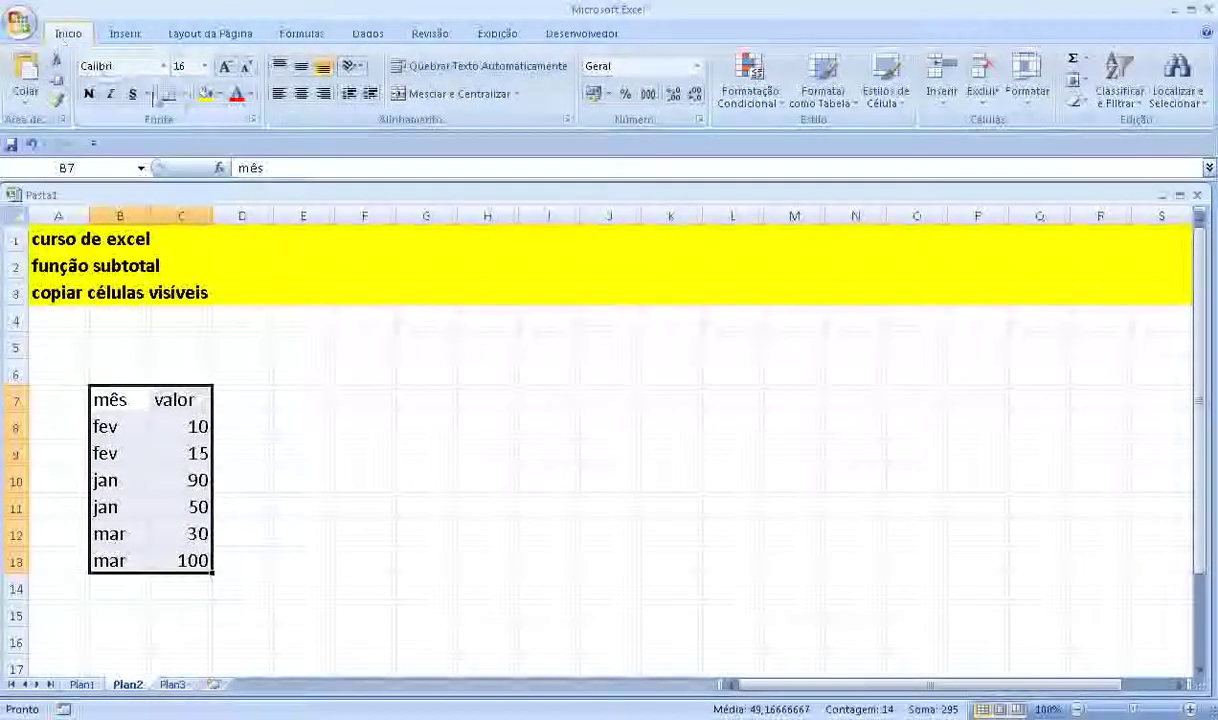
Step: Apply a yellow fill to the mês/valor table in B7:C13
{"action": "left_click", "coordinate": [205, 98]}
{"action": "left_click", "coordinate": [342, 453]}
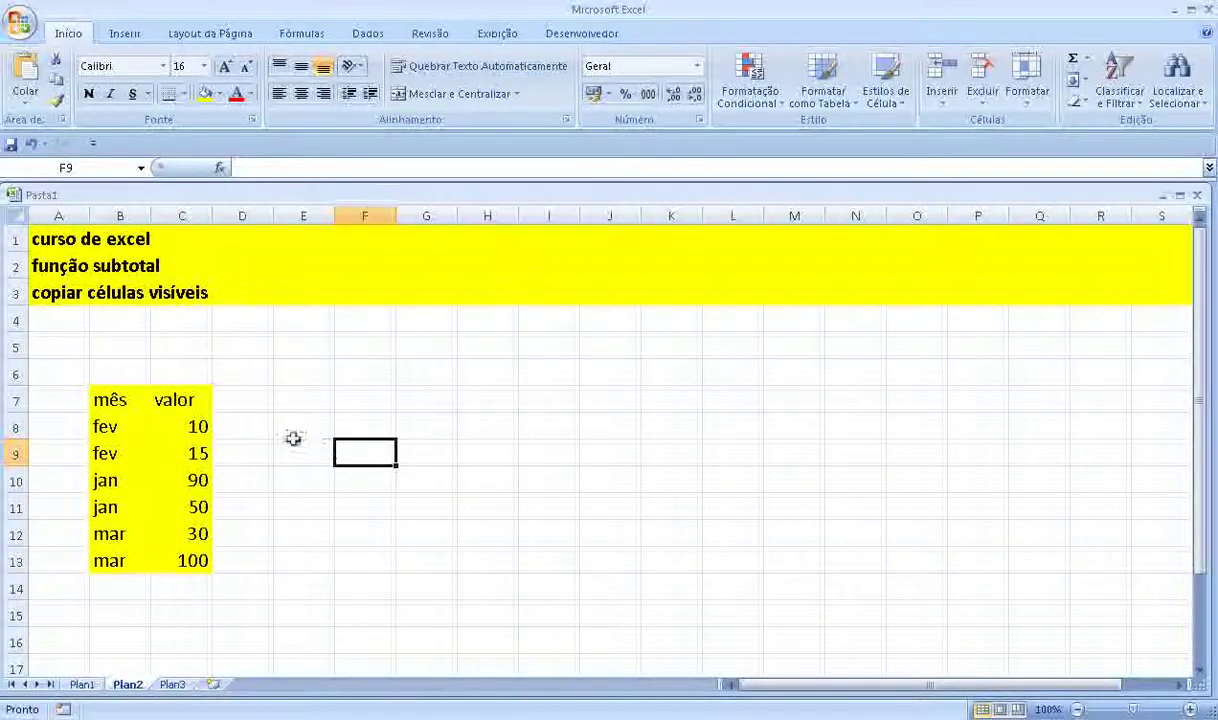
{"action": "left_click", "coordinate": [139, 402]}
{"action": "left_click_drag", "start_coordinate": [139, 402], "coordinate": [199, 560]}
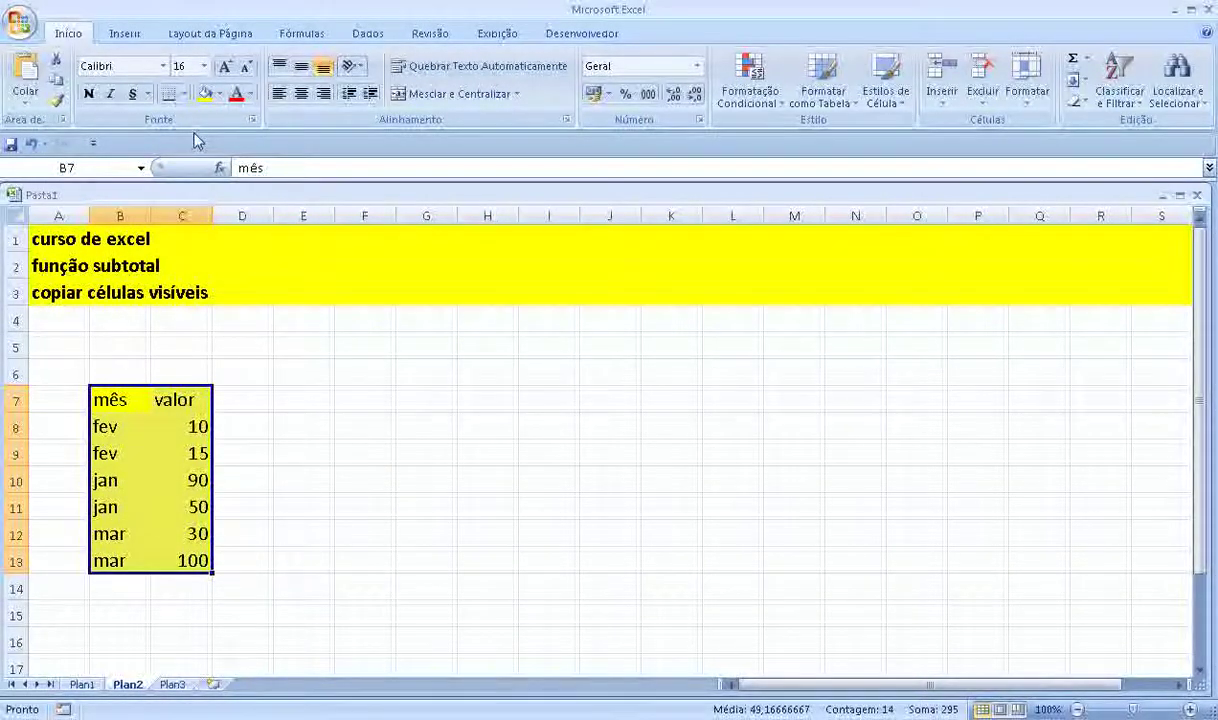
{"action": "left_click", "coordinate": [362, 35]}
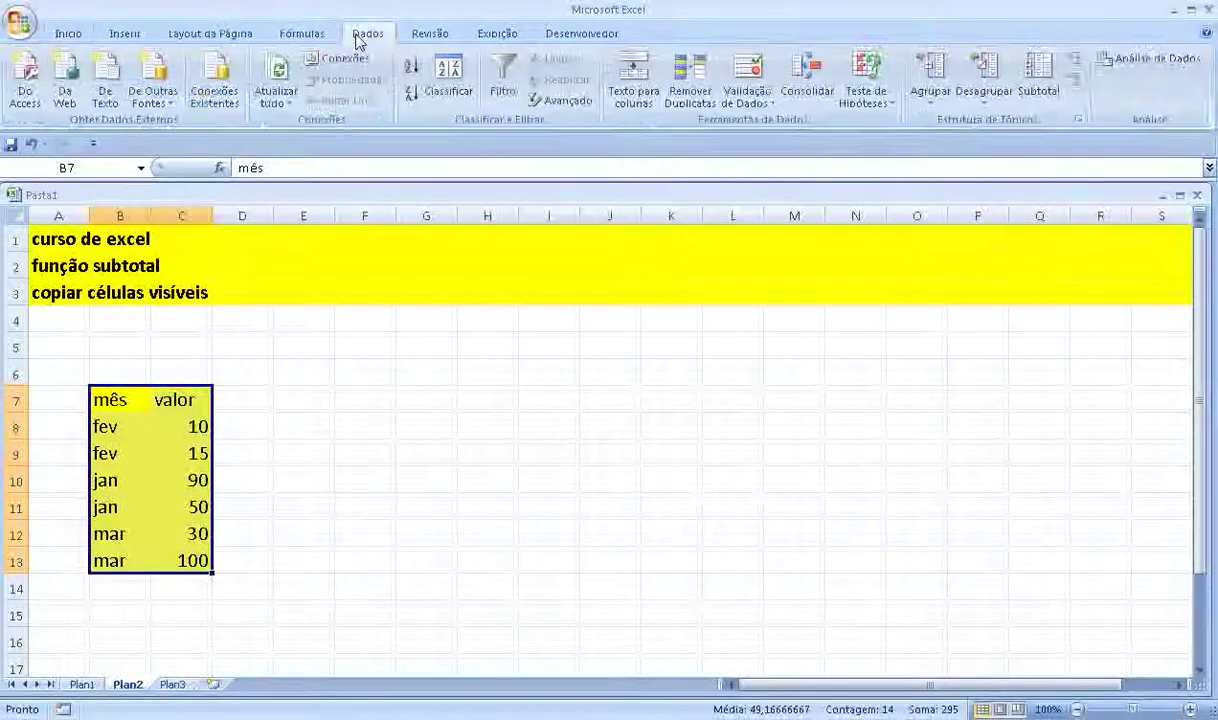
Step: Add Sum subtotals of valor at each change in mês: 25, 140, 130, grand total 295
{"action": "left_click", "coordinate": [1047, 97]}
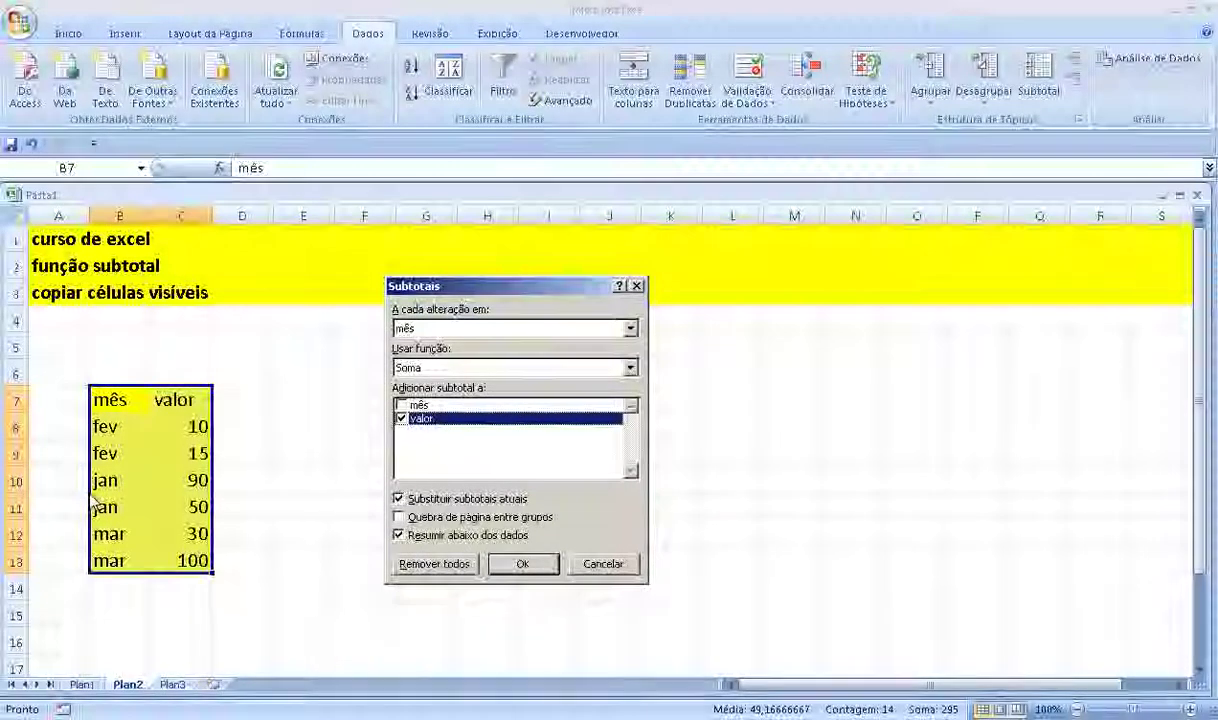
{"action": "left_click", "coordinate": [521, 566]}
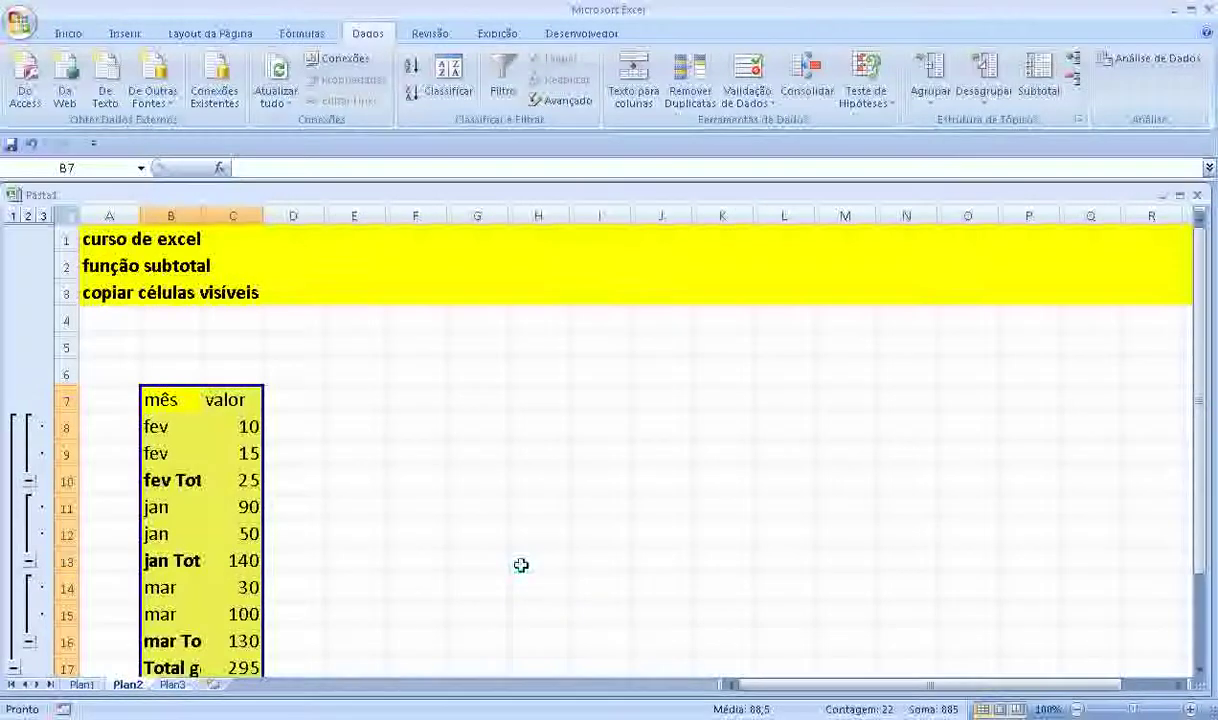
{"action": "scroll", "coordinate": [521, 566], "scroll_direction": "down", "scroll_amount": 1}
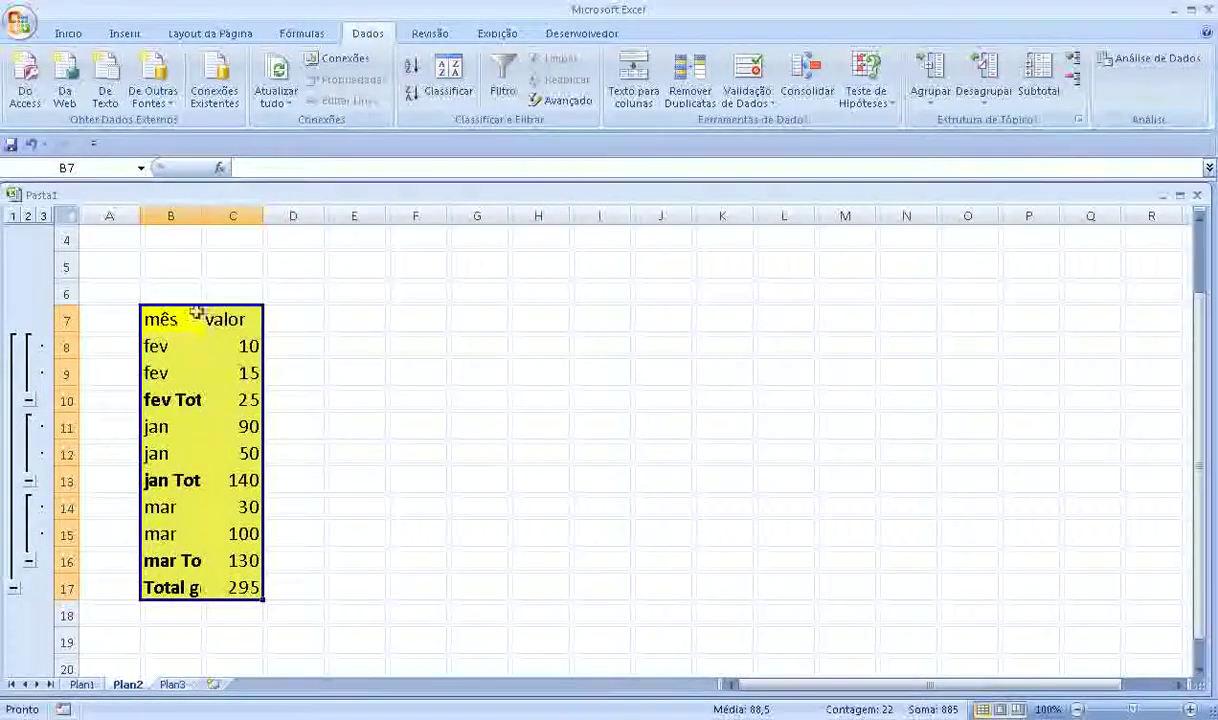
Step: Try outline levels 1, 2 and 3, settle on level 2, and select the collapsed table
{"action": "left_click", "coordinate": [13, 217]}
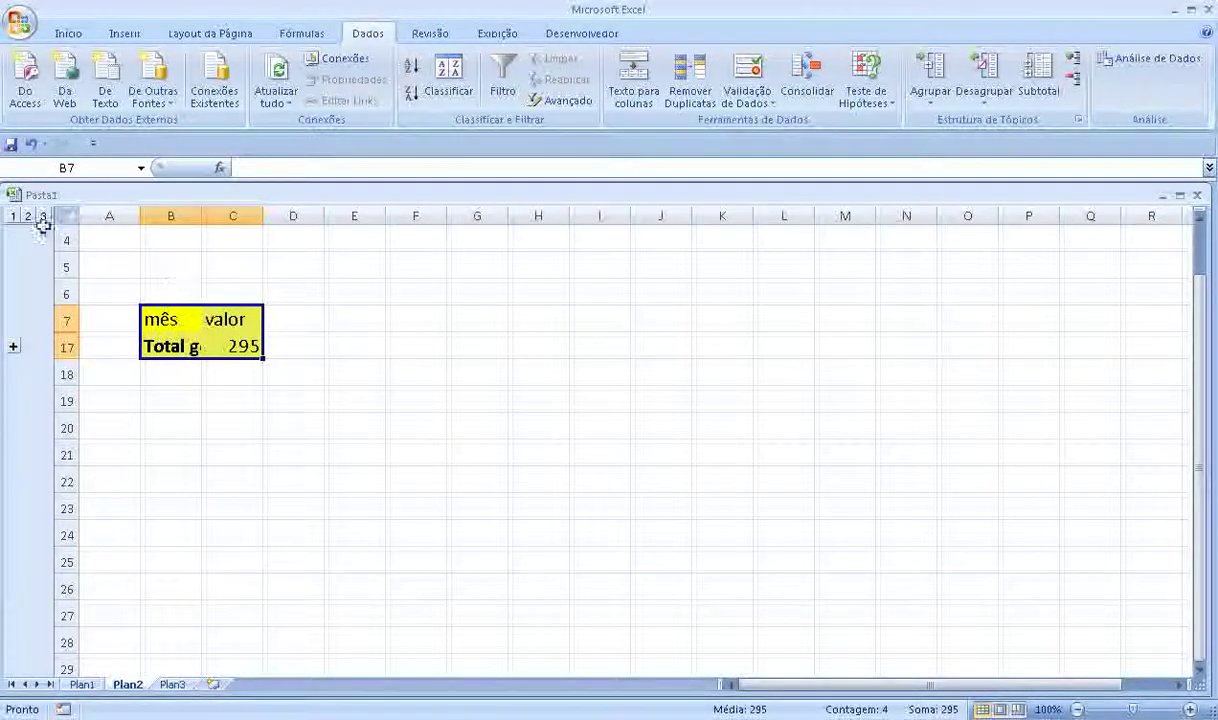
{"action": "left_click", "coordinate": [28, 217]}
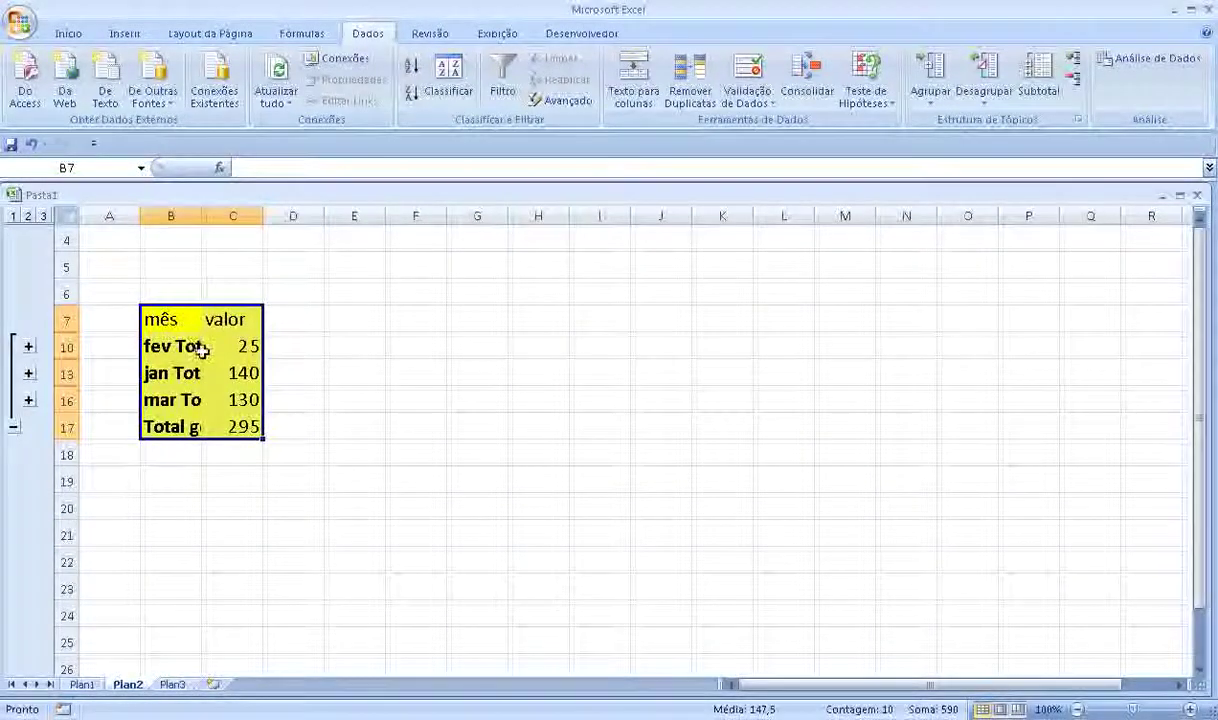
{"action": "left_click", "coordinate": [43, 216]}
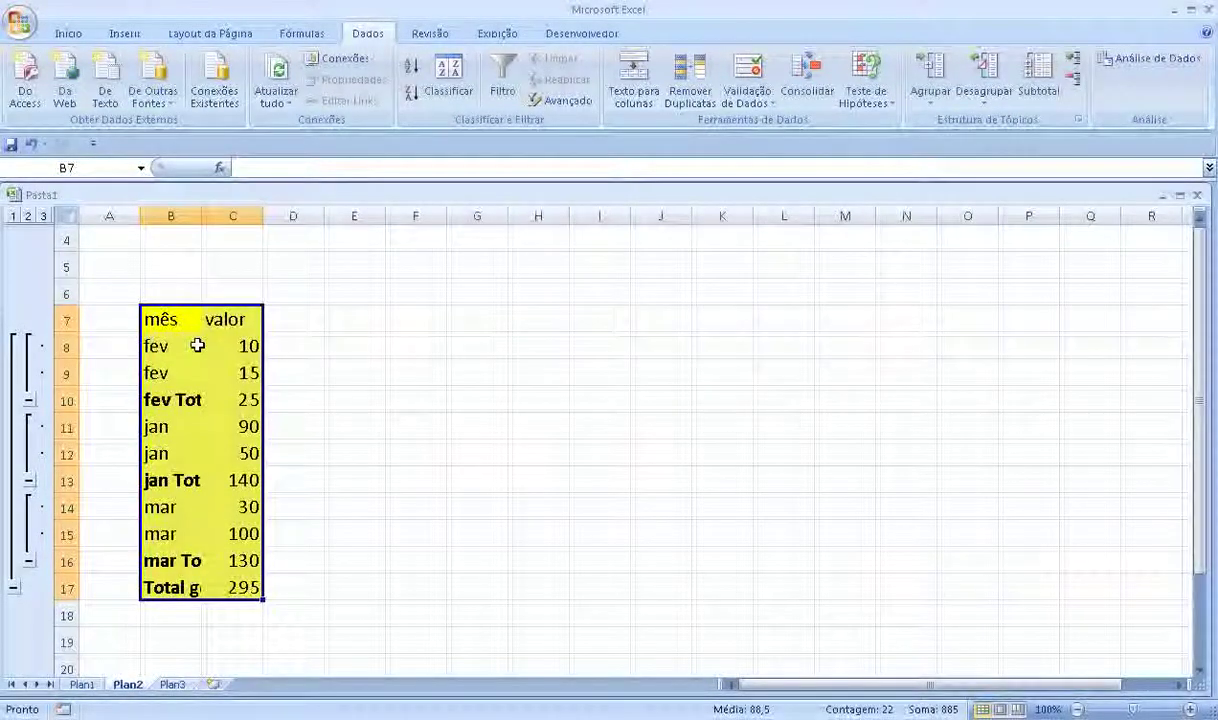
{"action": "left_click", "coordinate": [28, 216]}
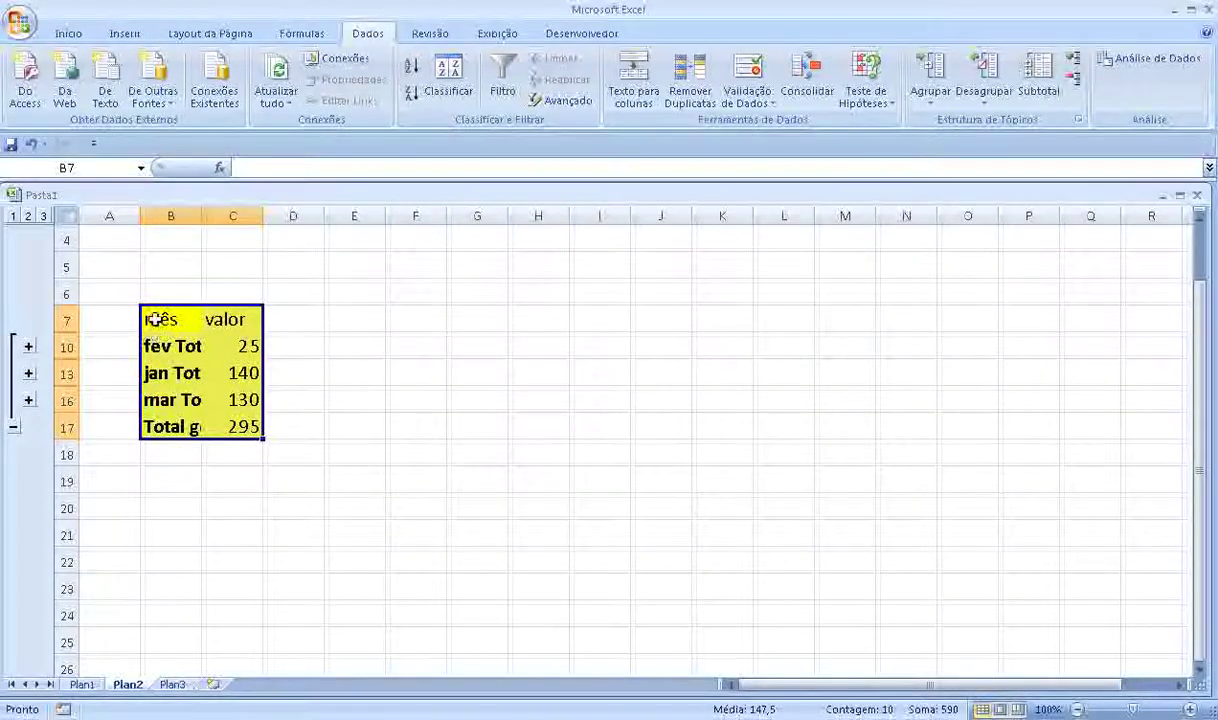
{"action": "left_click_drag", "start_coordinate": [150, 318], "coordinate": [219, 423]}
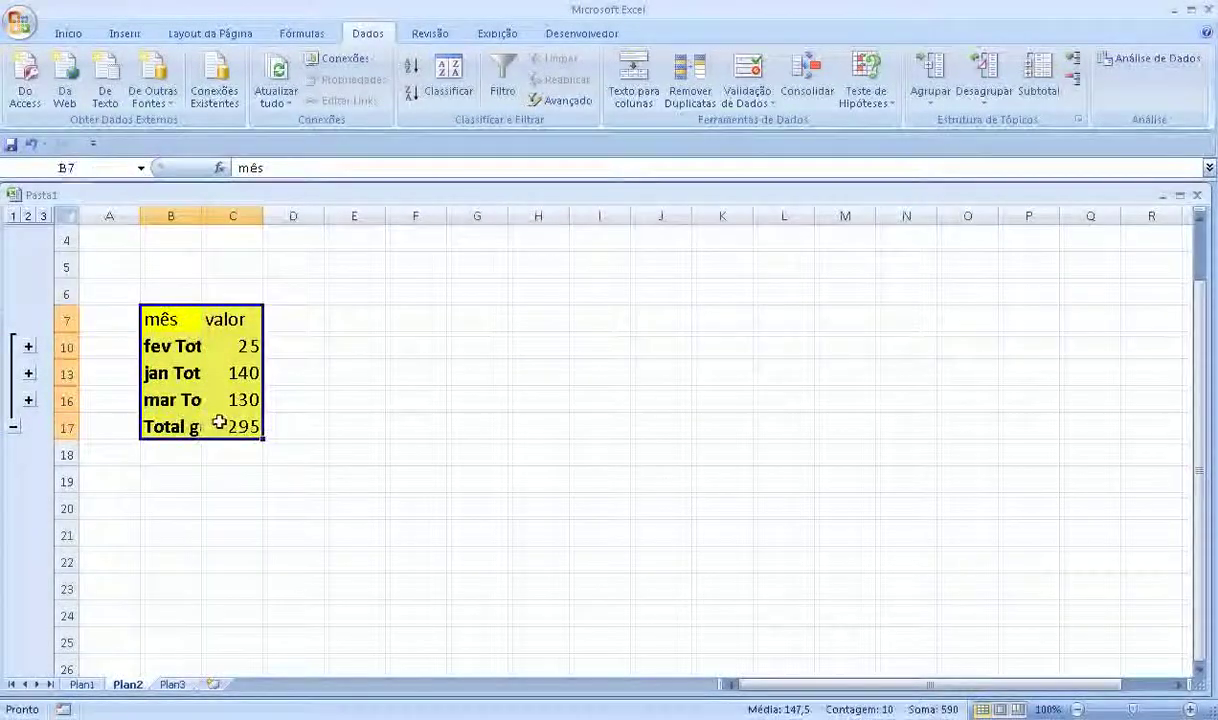
Step: Copy the collapsed table B7:C17 and paste it at E20, then clear the copy marquee
{"action": "key", "text": "ctrl+c"}
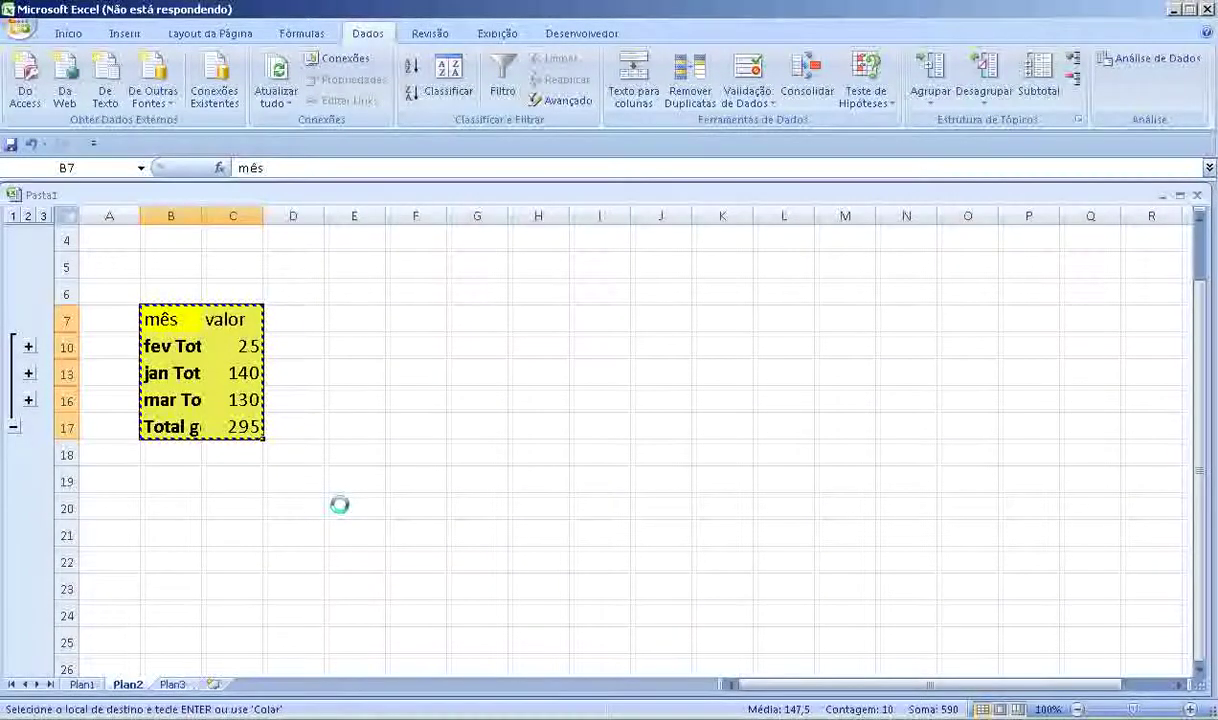
{"action": "left_click", "coordinate": [339, 505]}
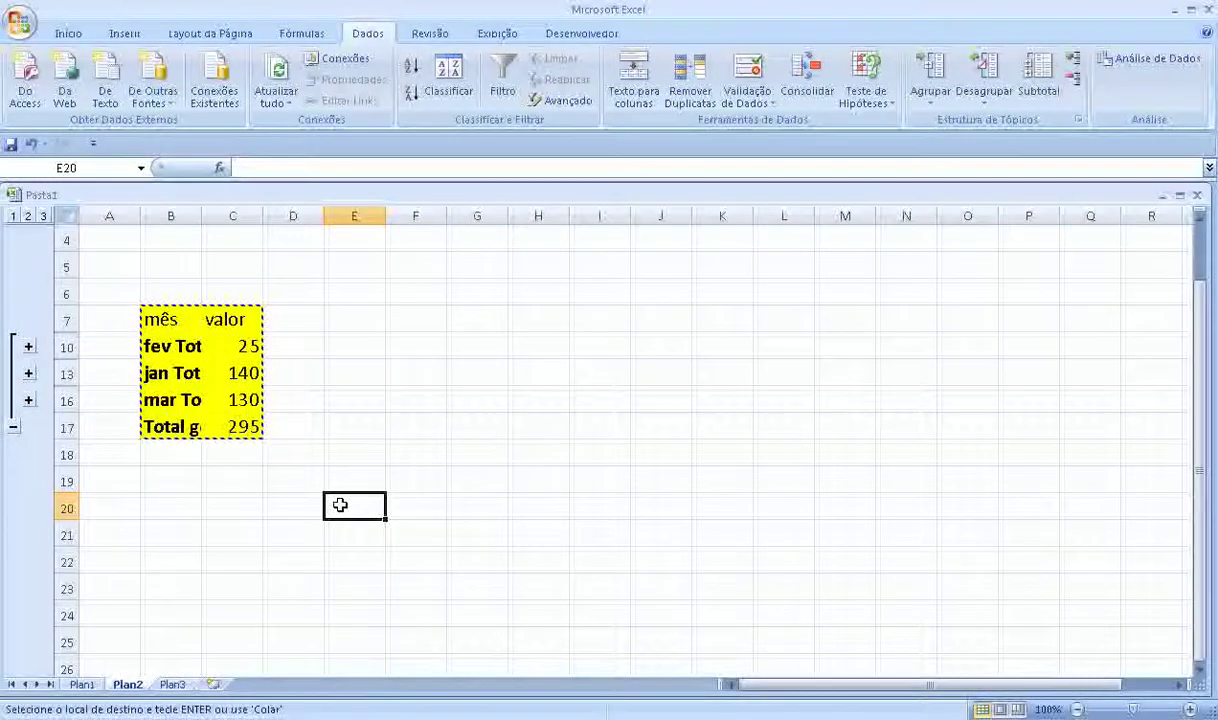
{"action": "key", "text": "ctrl+v"}
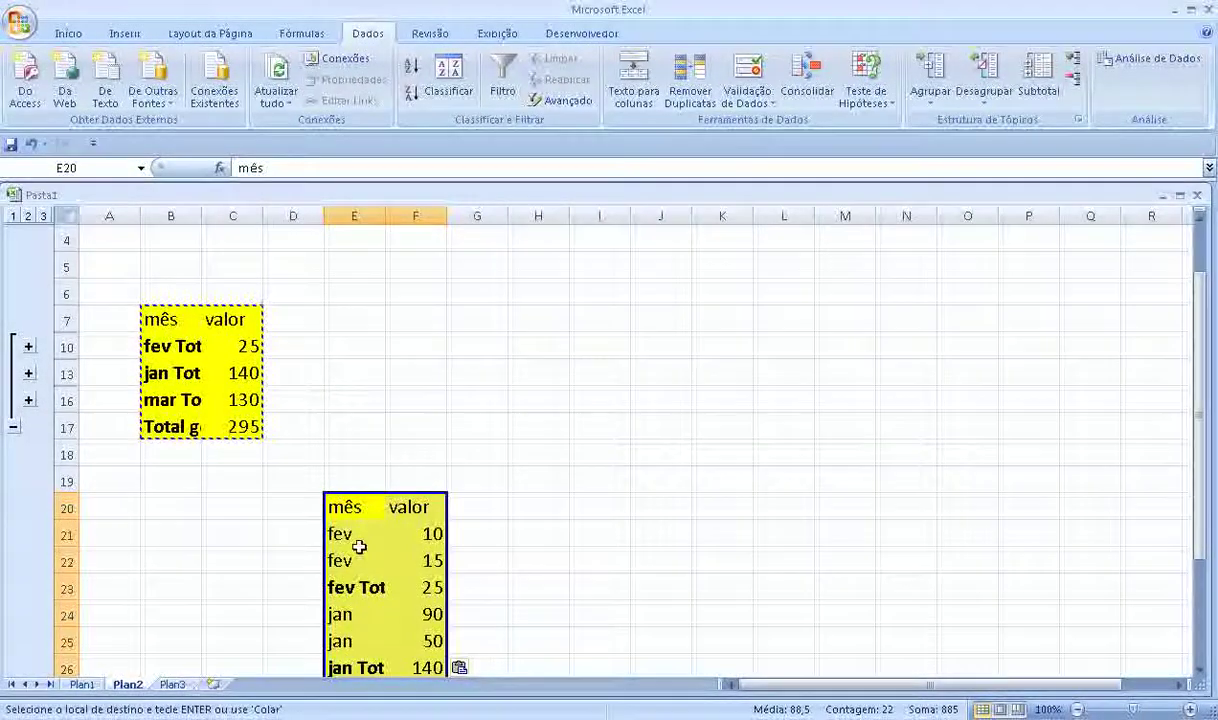
{"action": "scroll", "coordinate": [380, 588], "scroll_direction": "down", "scroll_amount": 2}
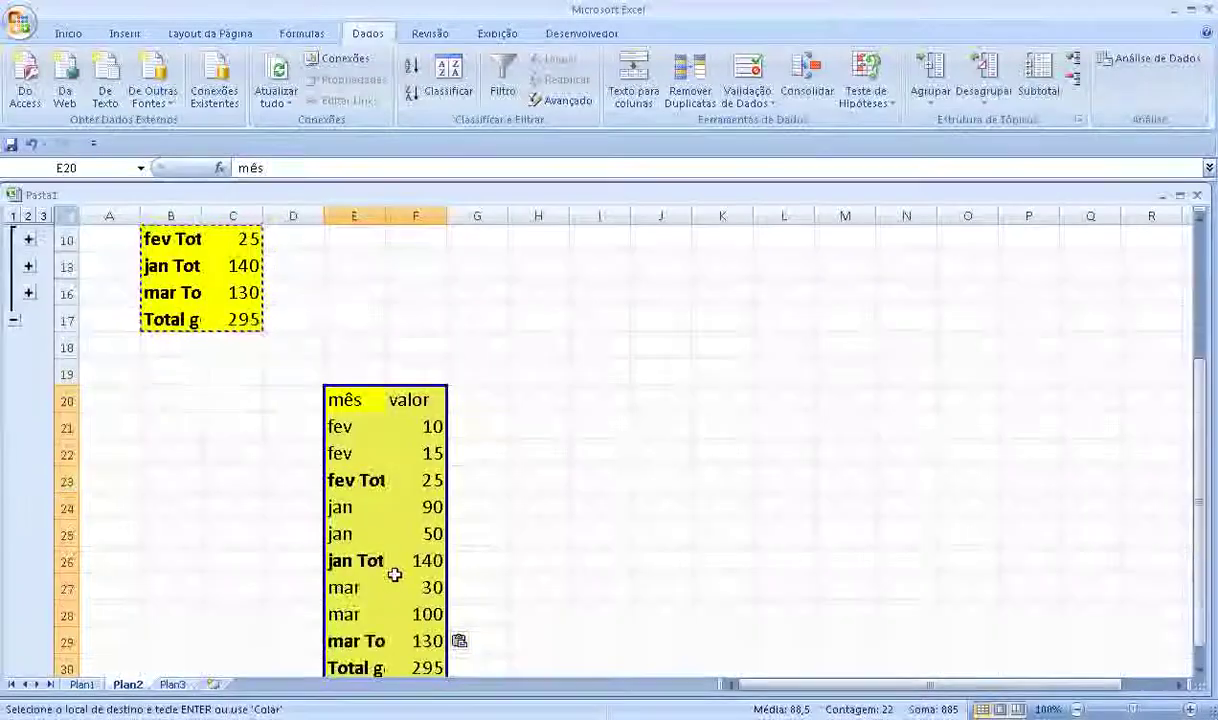
{"action": "scroll", "coordinate": [390, 580], "scroll_direction": "down", "scroll_amount": 2}
{"action": "scroll", "coordinate": [395, 575], "scroll_direction": "up", "scroll_amount": 2}
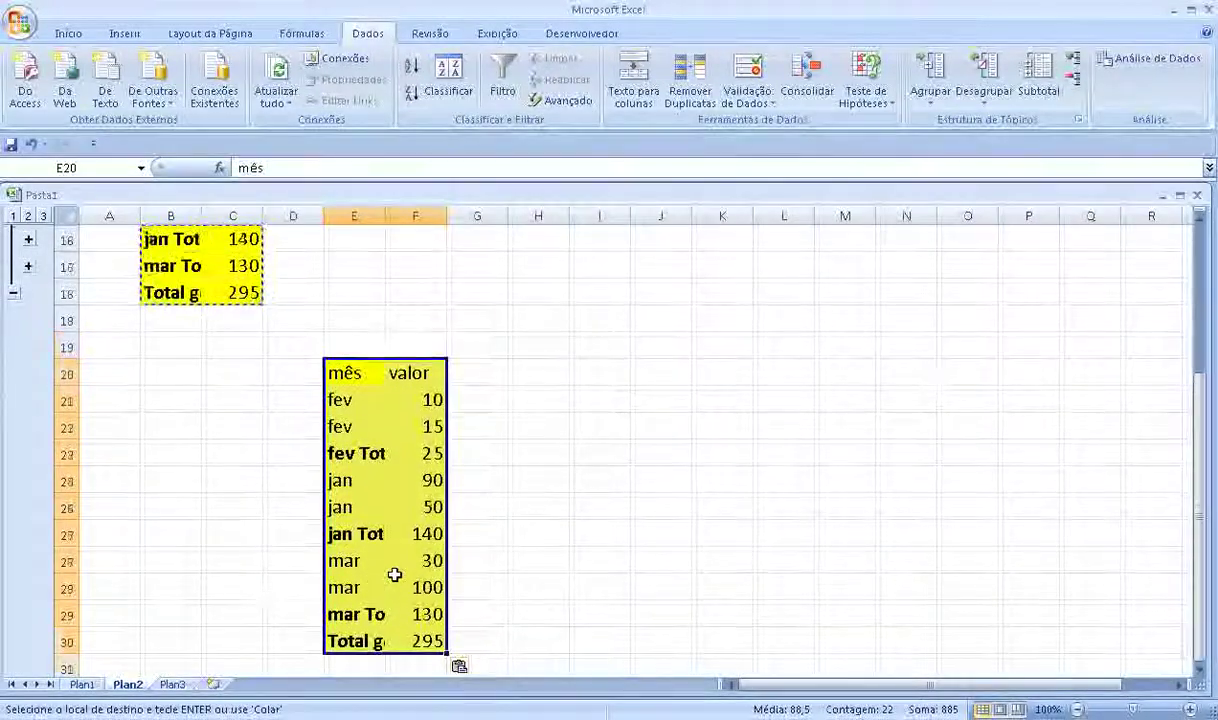
{"action": "scroll", "coordinate": [395, 575], "scroll_direction": "up", "scroll_amount": 2}
{"action": "left_click", "coordinate": [376, 425]}
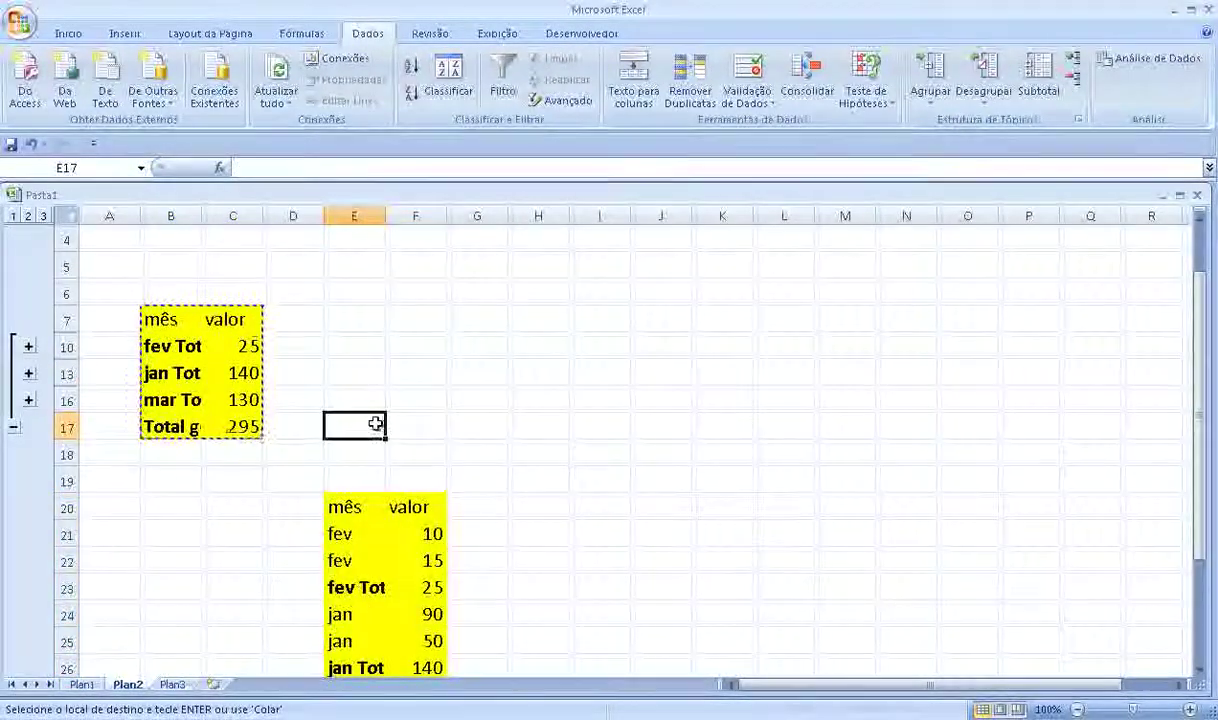
{"action": "key", "text": "Escape"}
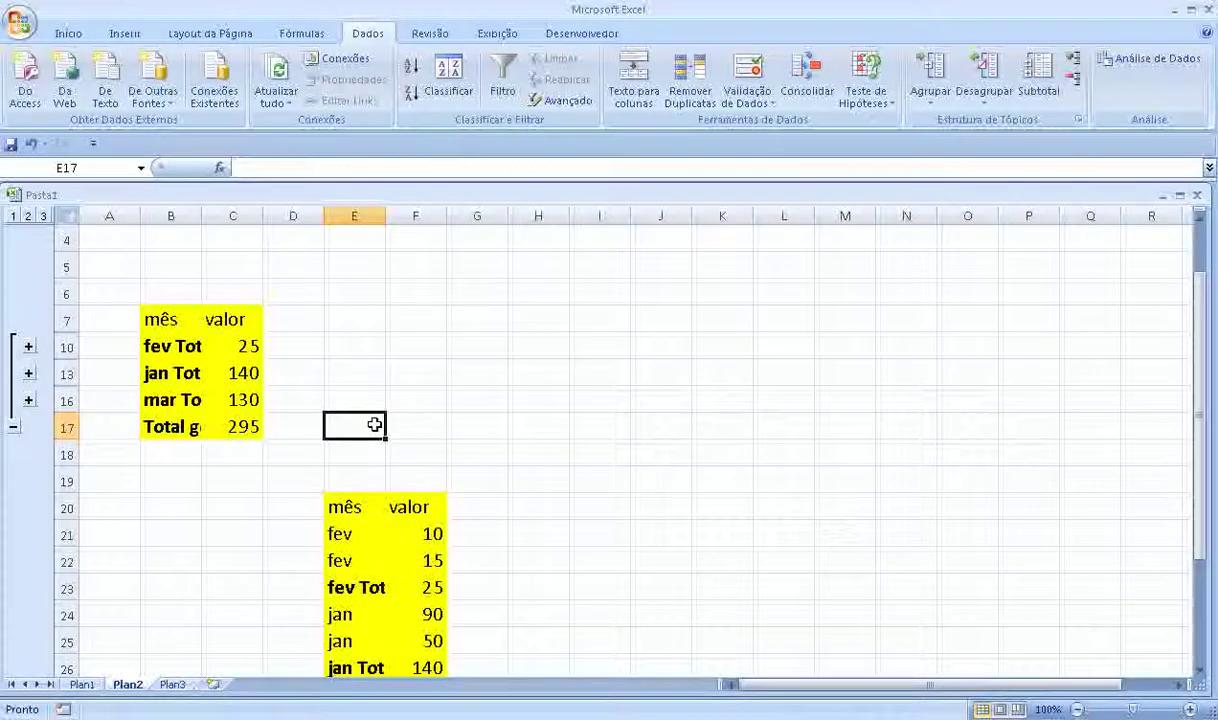
Step: Use Go To Special with 'Somente células visíveis' to select only the visible cells
{"action": "scroll", "coordinate": [374, 425], "scroll_direction": "up", "scroll_amount": 1}
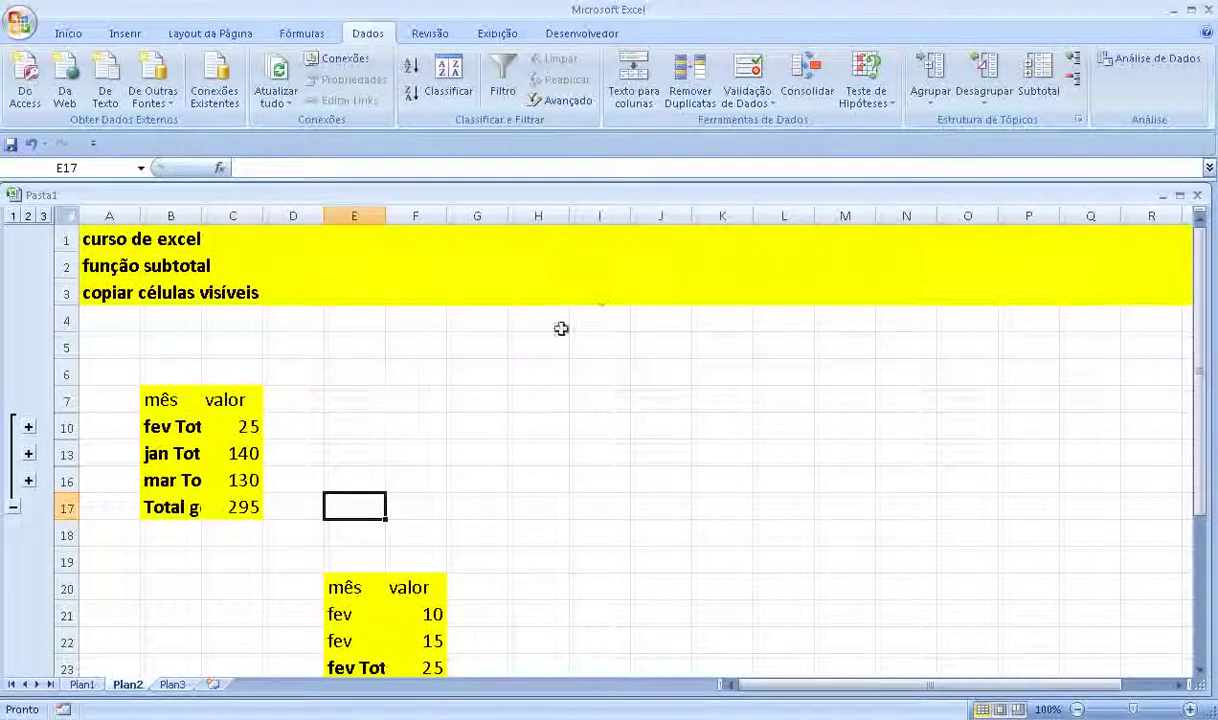
{"action": "left_click", "coordinate": [70, 34]}
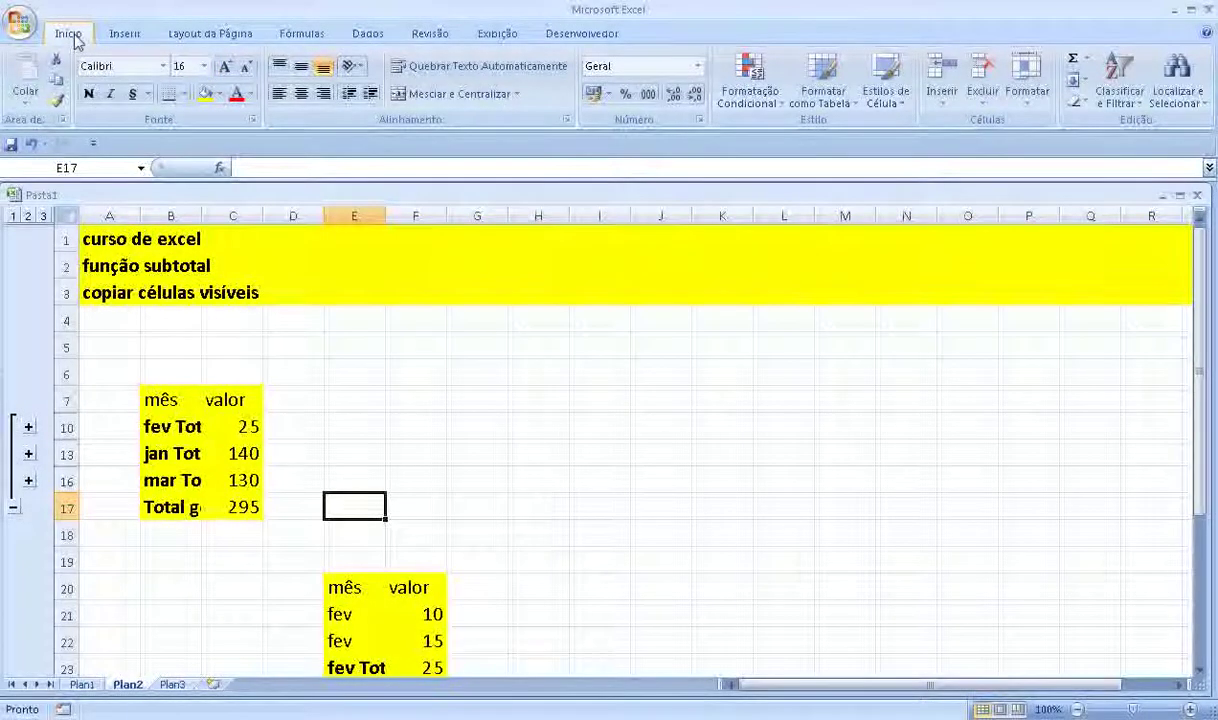
{"action": "left_click", "coordinate": [1180, 100]}
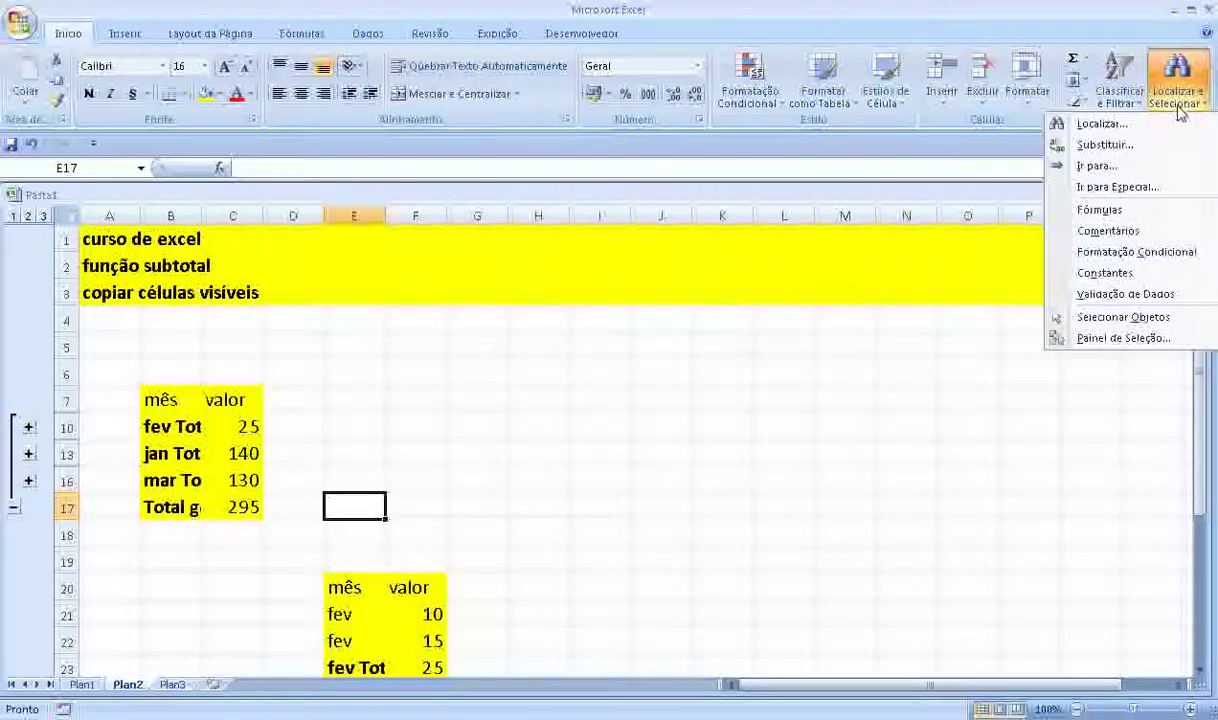
{"action": "left_click", "coordinate": [1120, 170]}
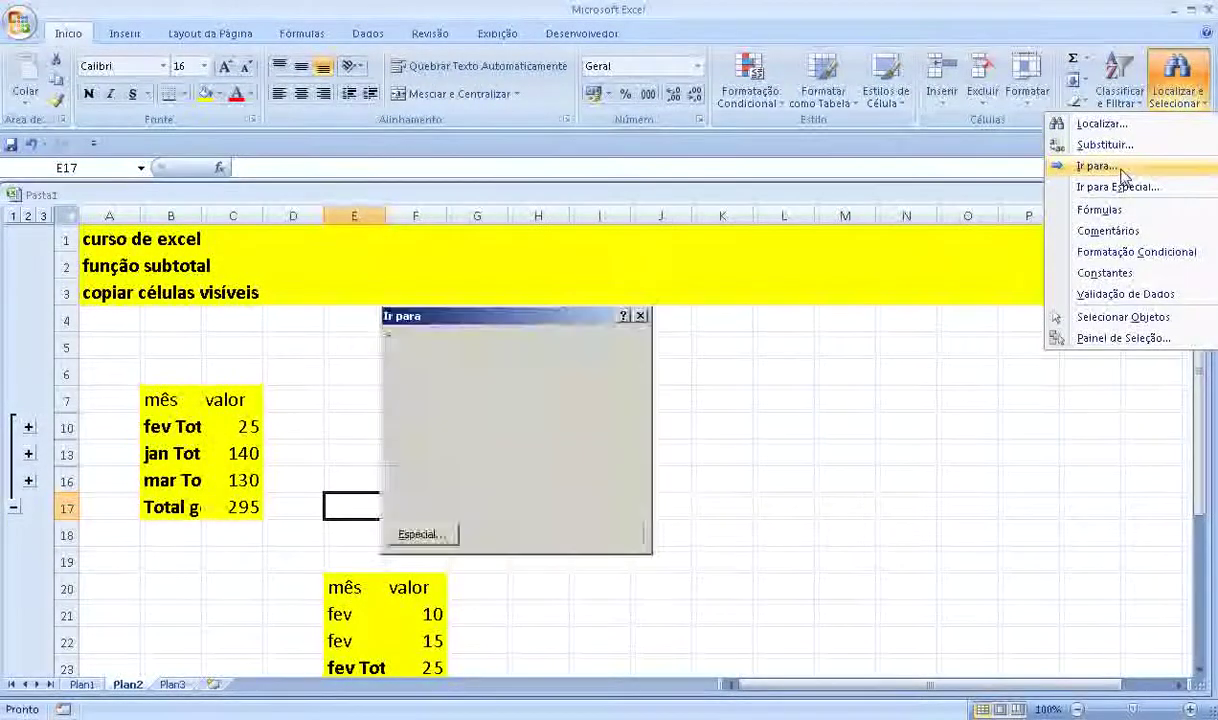
{"action": "left_click", "coordinate": [419, 540]}
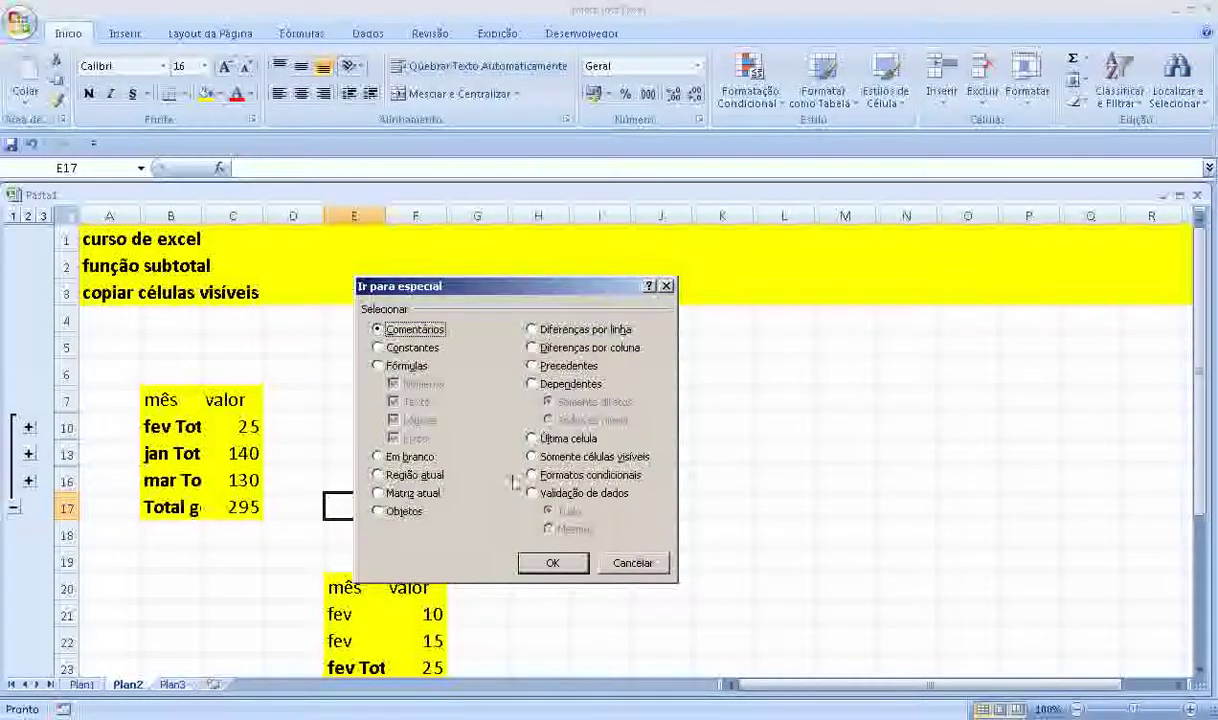
{"action": "left_click", "coordinate": [532, 458]}
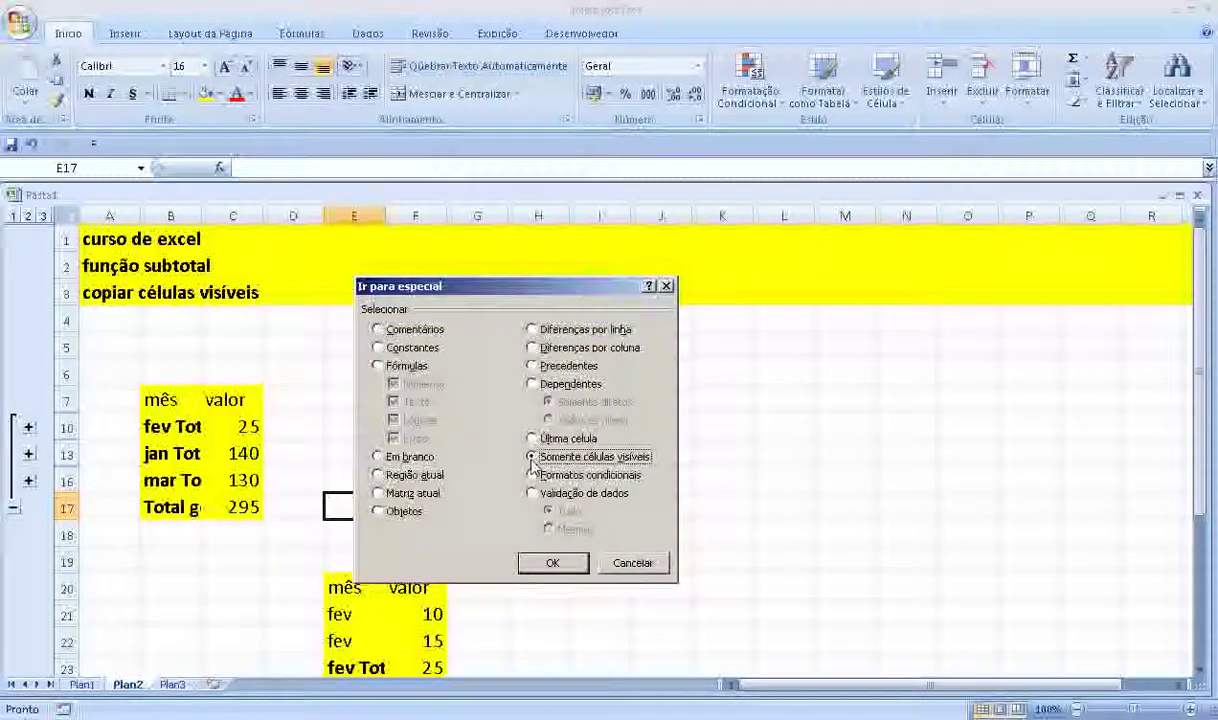
{"action": "left_click", "coordinate": [560, 564]}
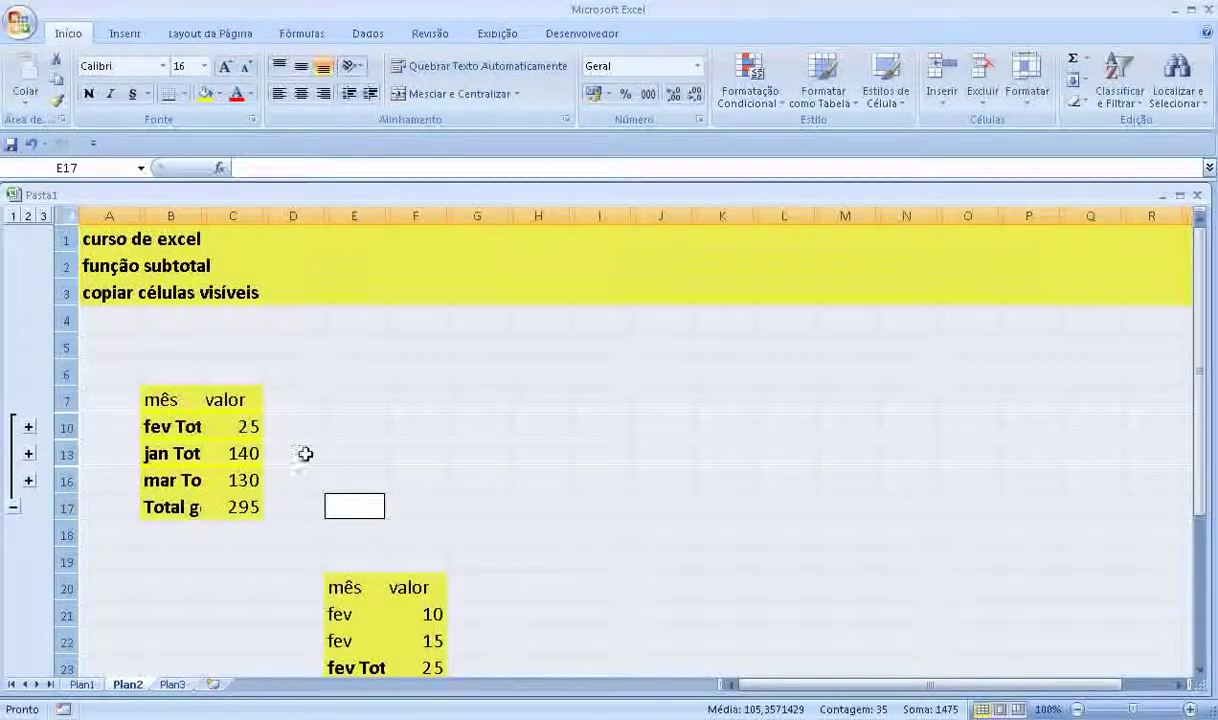
Step: Copy the collapsed subtotal table in B7:C17
{"action": "left_click_drag", "start_coordinate": [168, 398], "coordinate": [228, 508]}
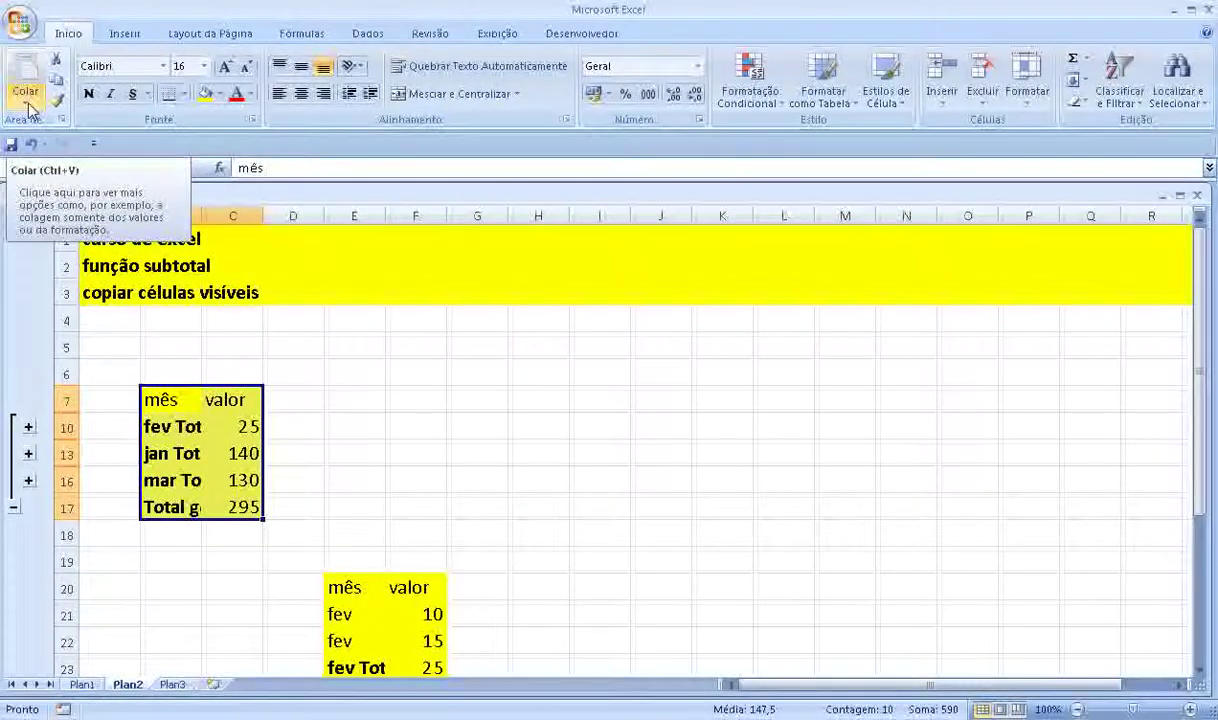
{"action": "left_click", "coordinate": [26, 104]}
{"action": "left_click", "coordinate": [28, 106]}
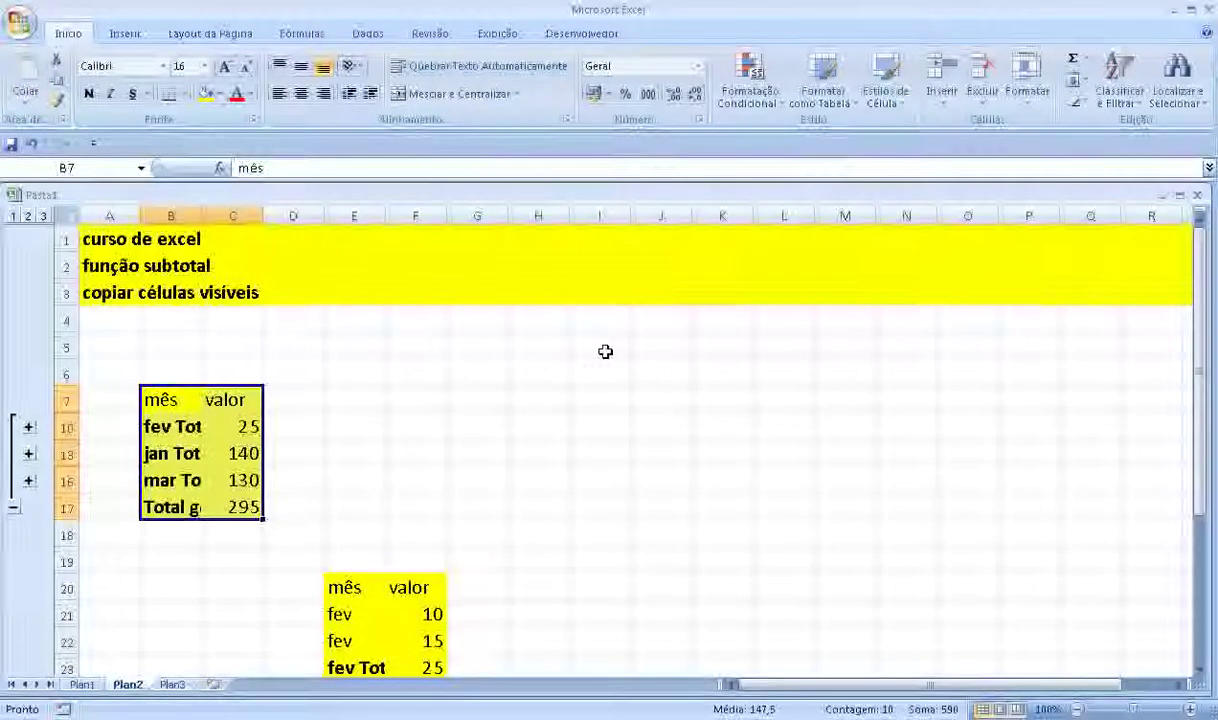
{"action": "key", "text": "ctrl+c"}
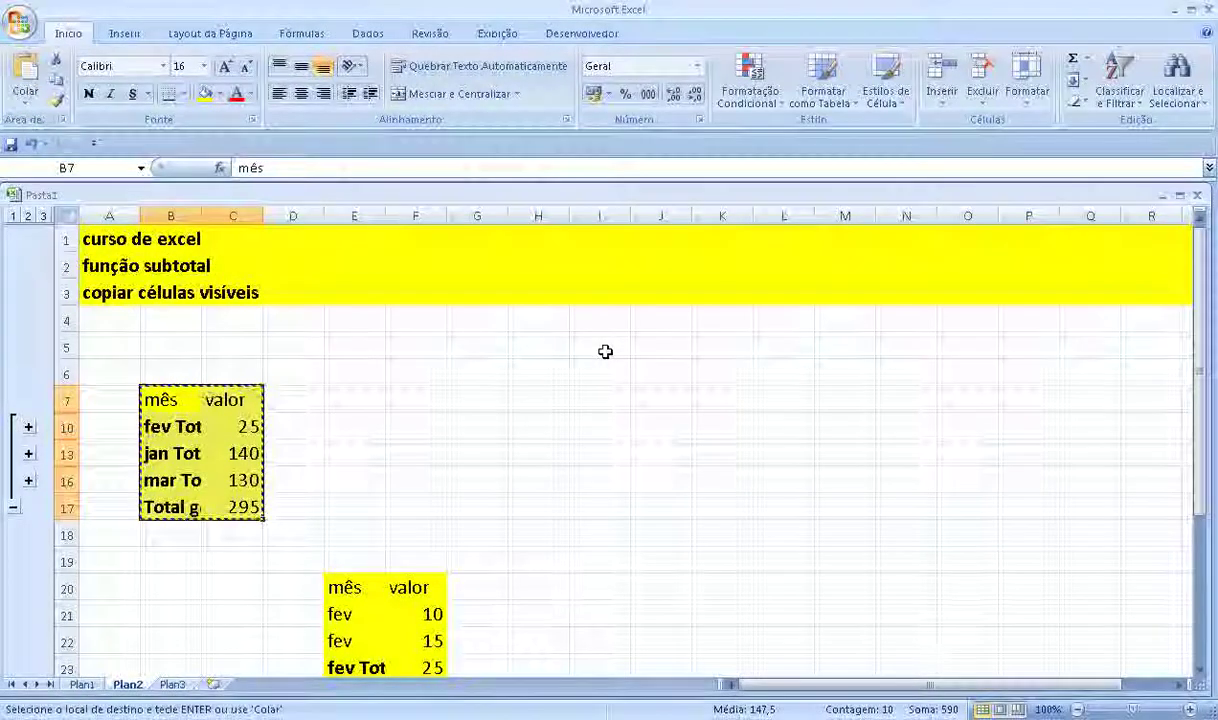
Step: Paste Special the copied table at I20 with Values only (Valores), giving I20:J30
{"action": "left_click", "coordinate": [598, 585]}
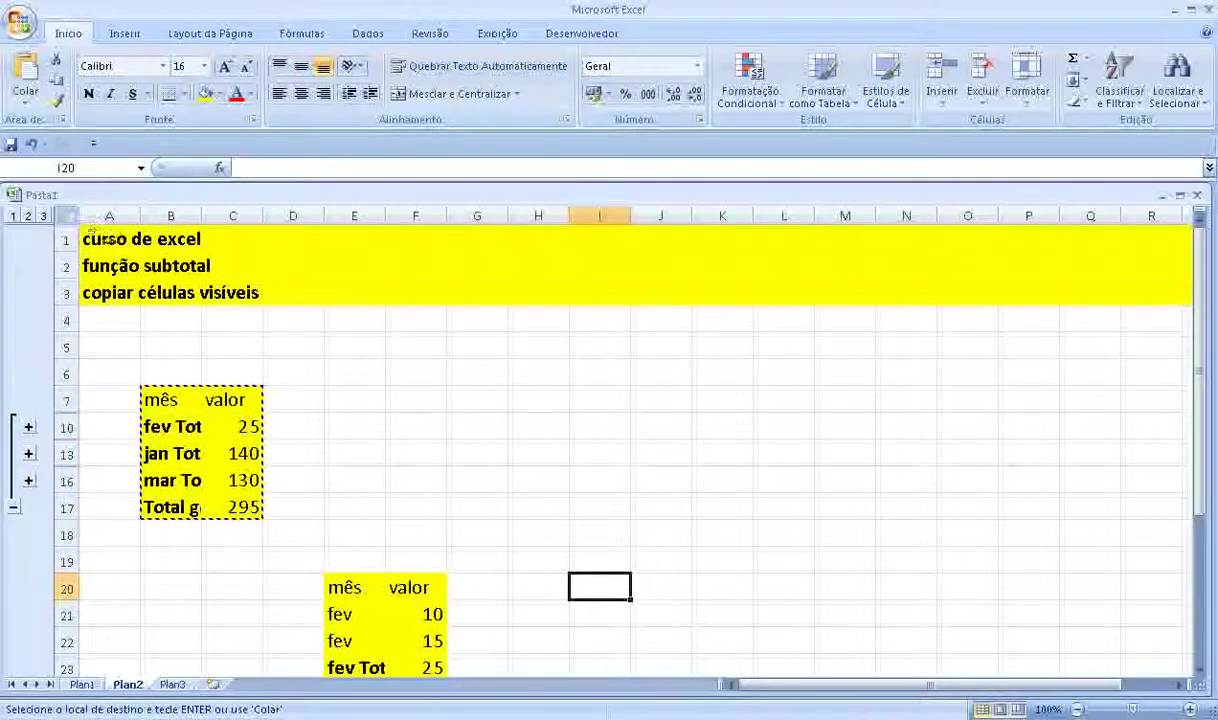
{"action": "left_click", "coordinate": [23, 100]}
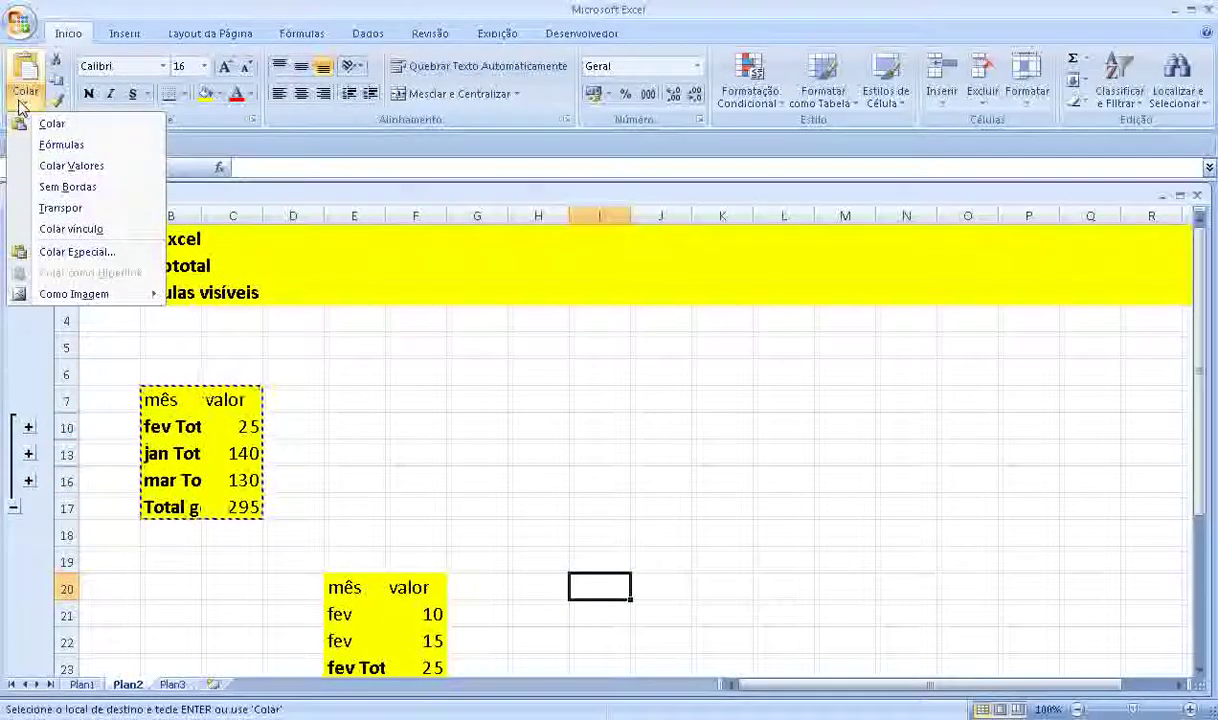
{"action": "left_click", "coordinate": [78, 252]}
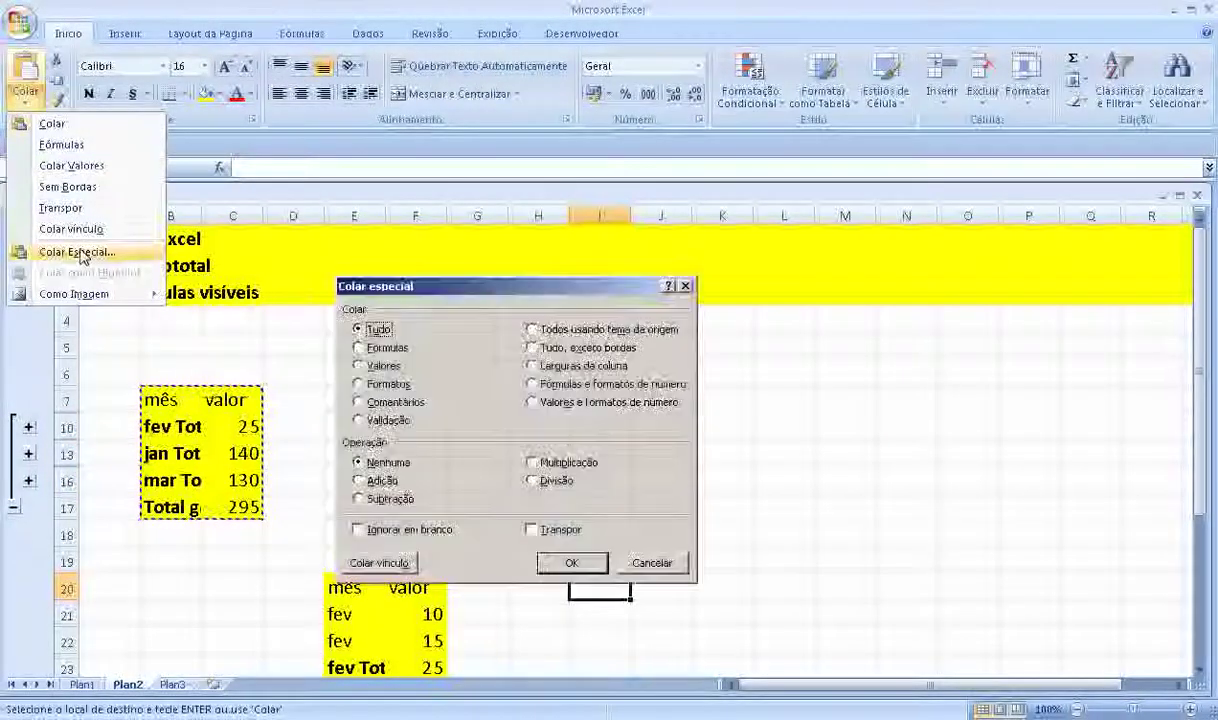
{"action": "left_click", "coordinate": [358, 366]}
{"action": "left_click", "coordinate": [571, 563]}
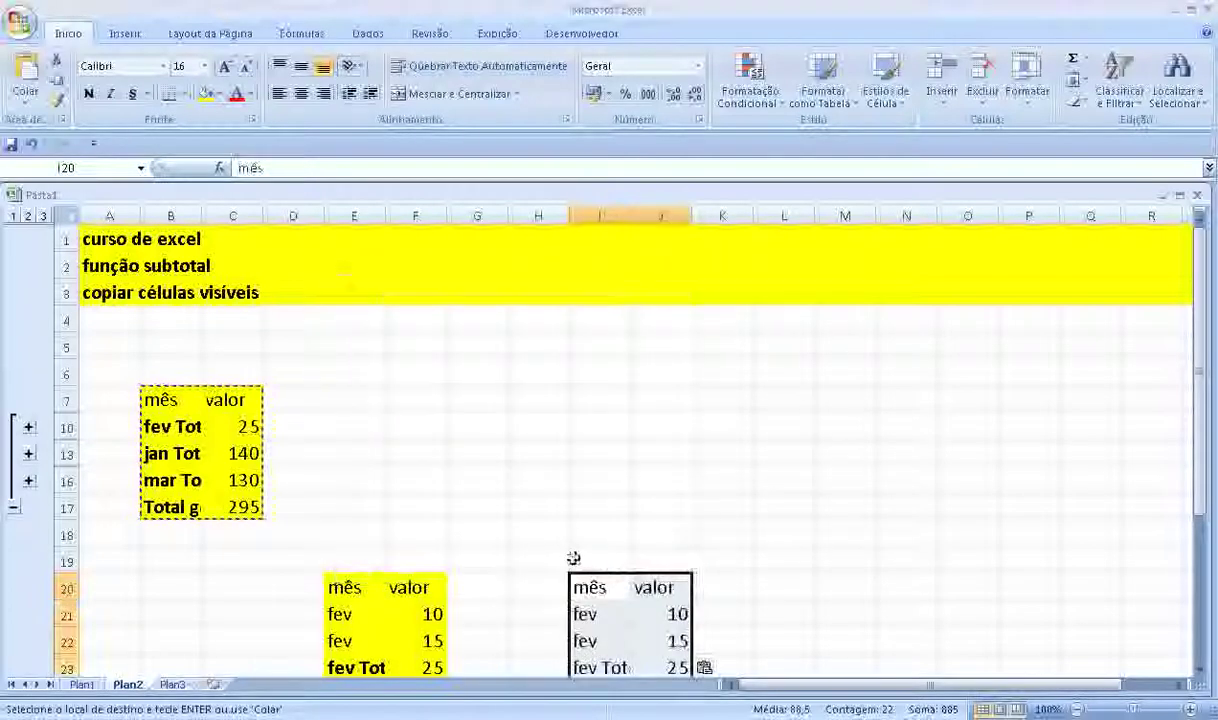
{"action": "scroll", "coordinate": [781, 547], "scroll_direction": "down", "scroll_amount": 1}
{"action": "scroll", "coordinate": [781, 547], "scroll_direction": "down", "scroll_amount": 1}
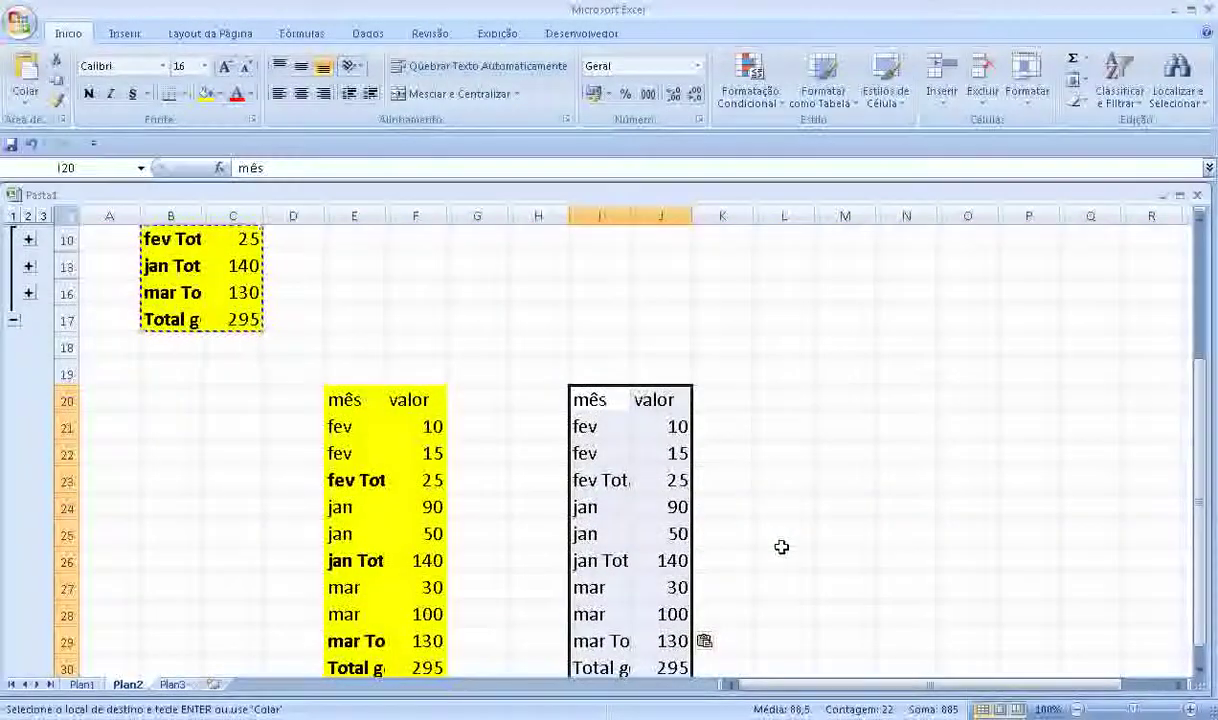
{"action": "scroll", "coordinate": [781, 547], "scroll_direction": "down", "scroll_amount": 1}
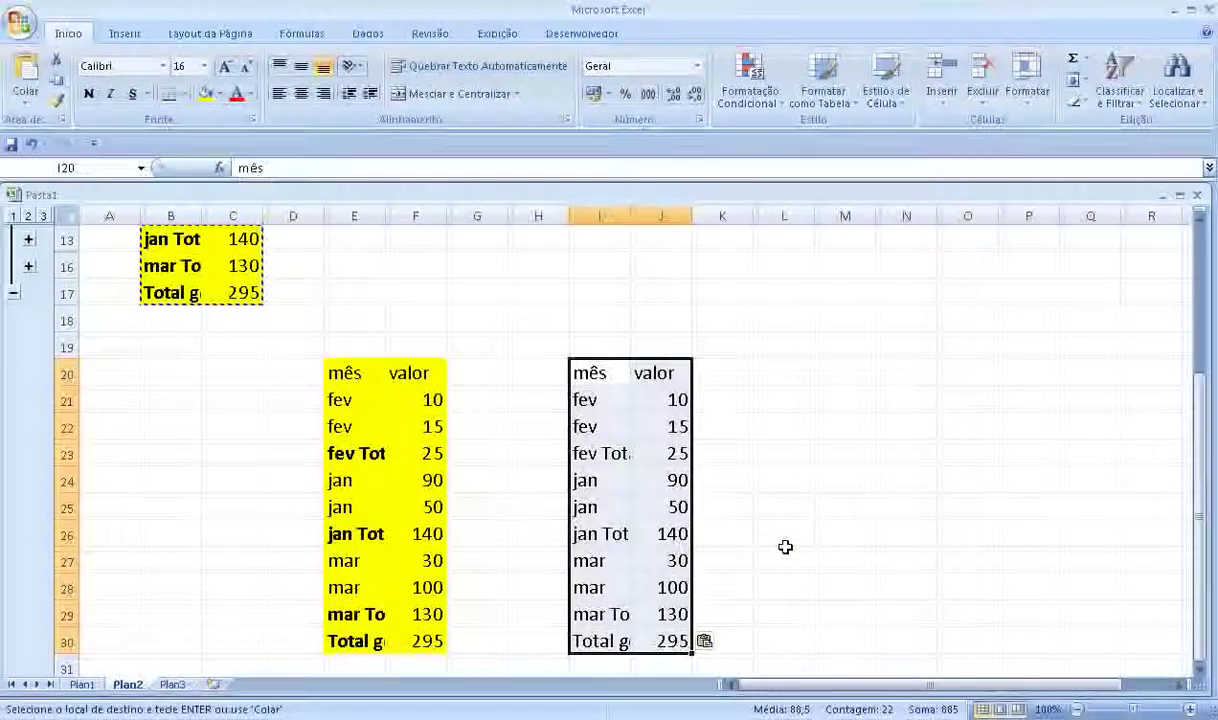